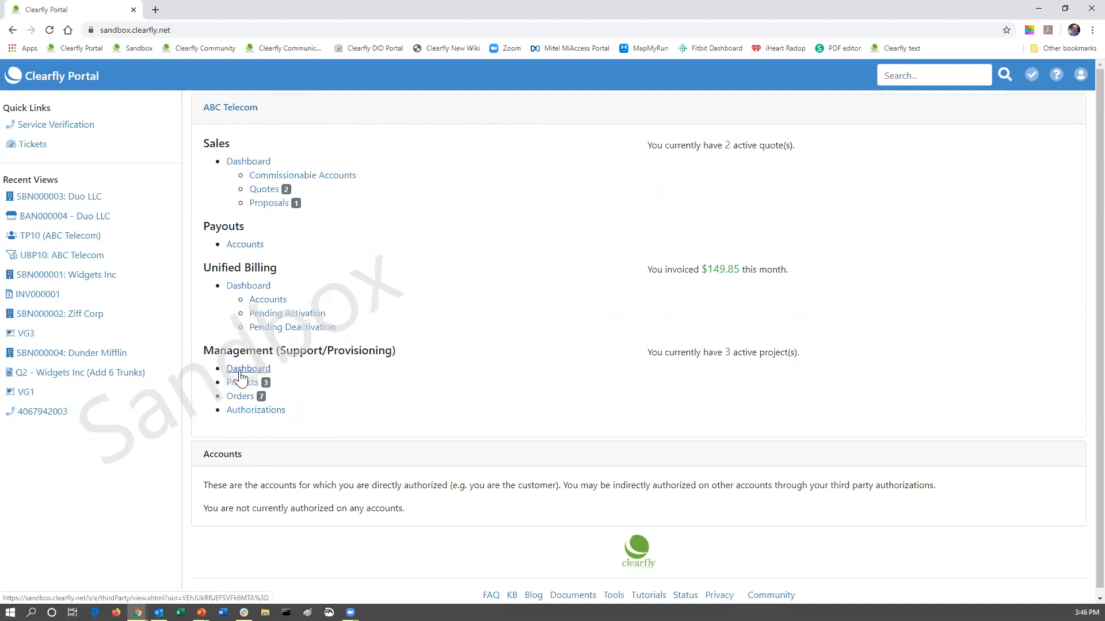
Open the ABC Telecom third-party account page from the home dashboard.
click(239, 373)
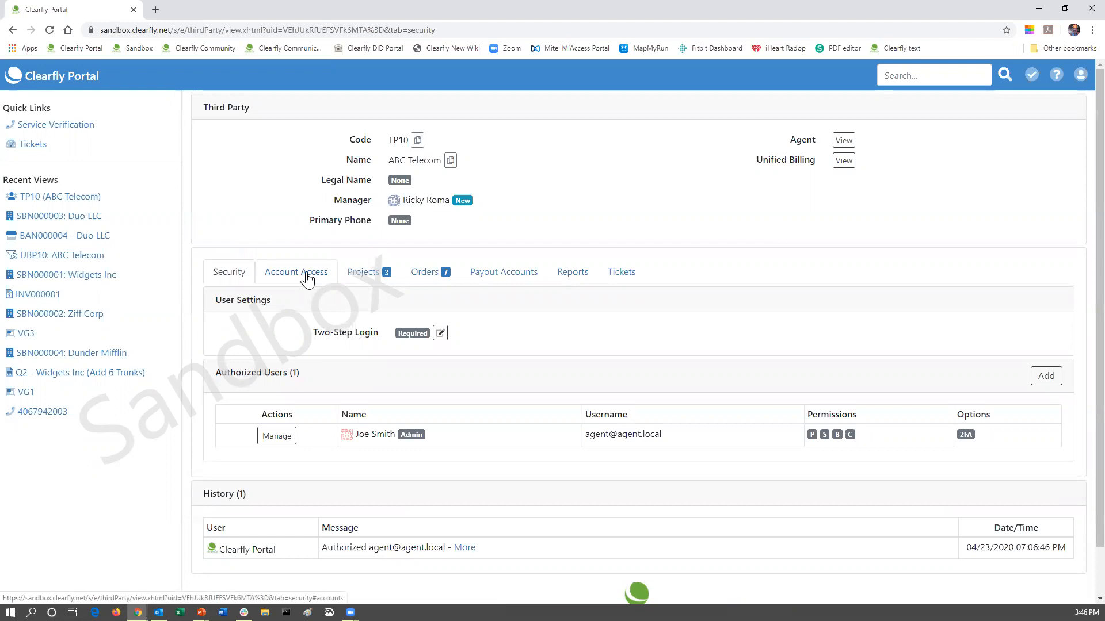
Show ABC Telecom's four accessible accounts on Account Access, sorted by account name.
click(308, 278)
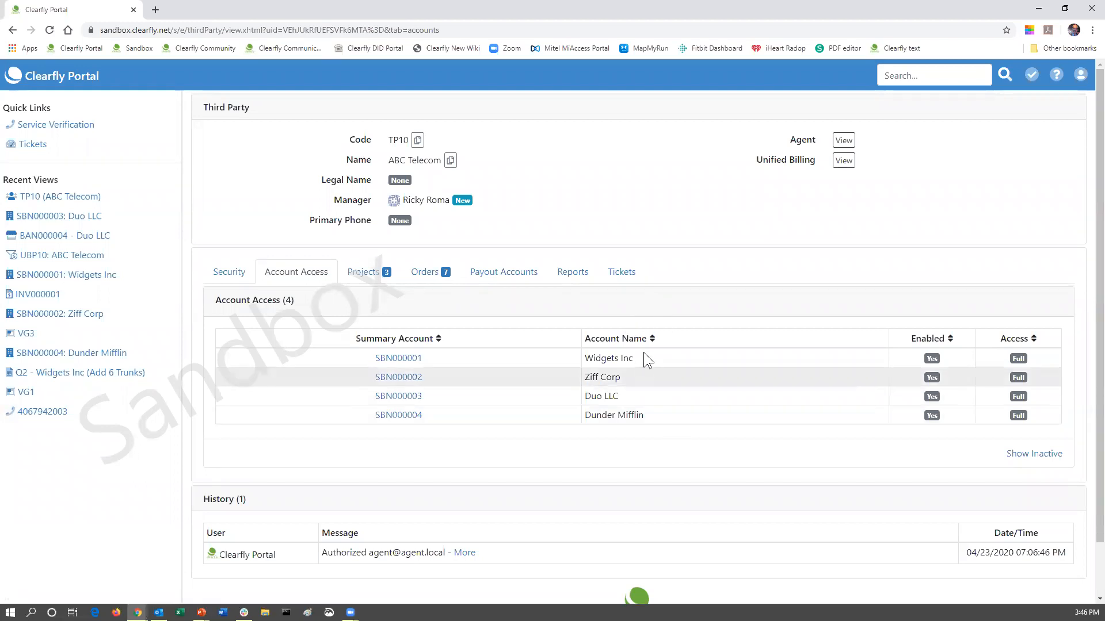
click(652, 339)
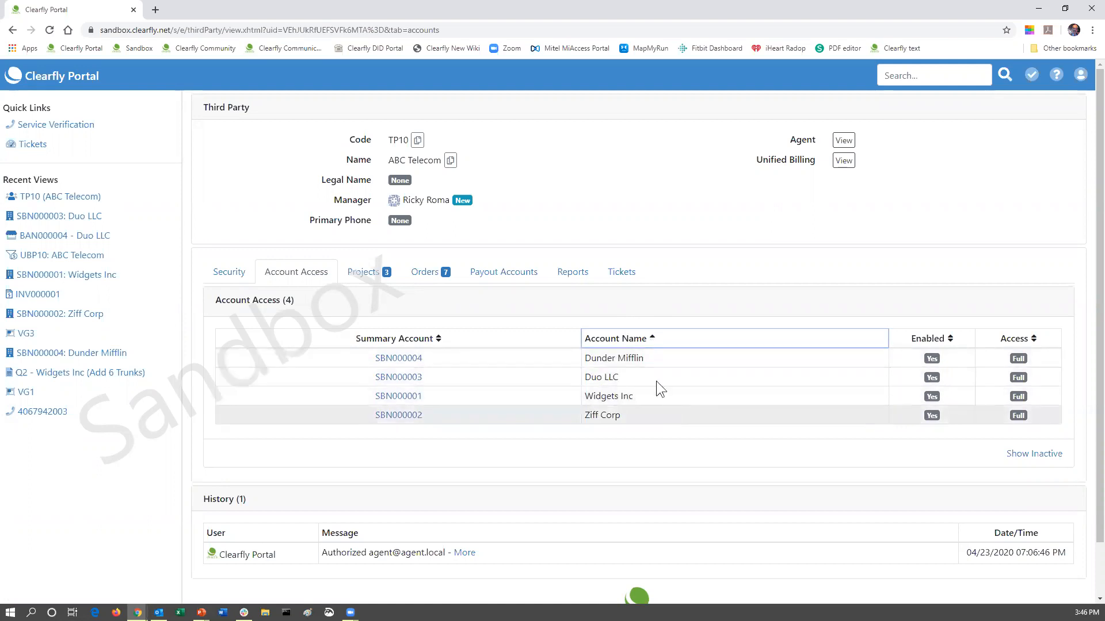
click(906, 76)
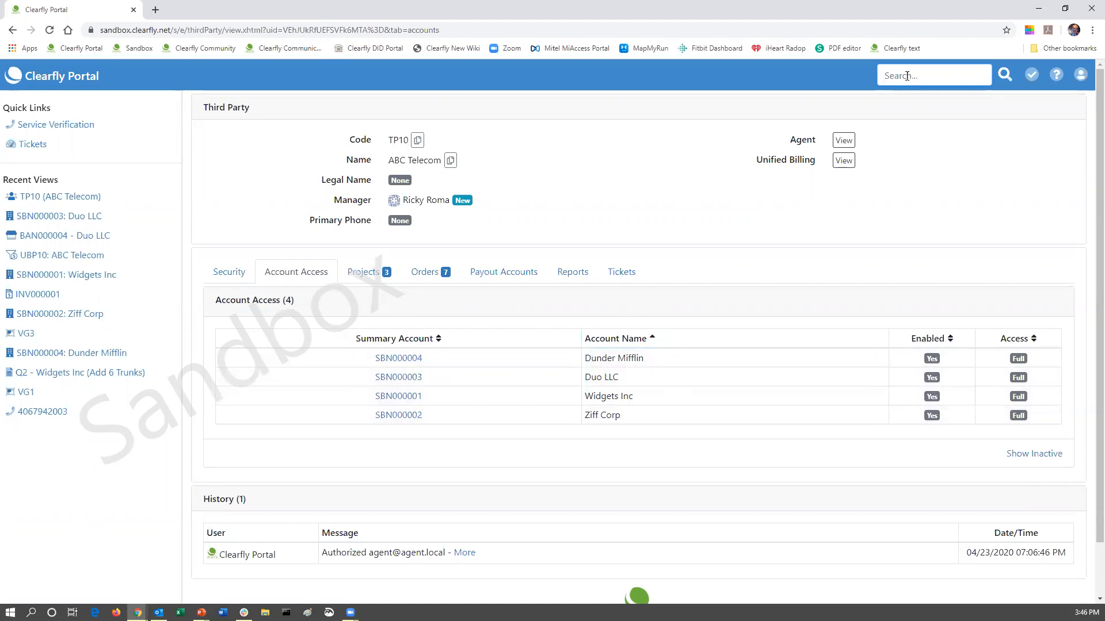
Search for 'Widgets', view Widgets Inc's billing accounts, then return to the home page.
text(Widgets)
key(Return)
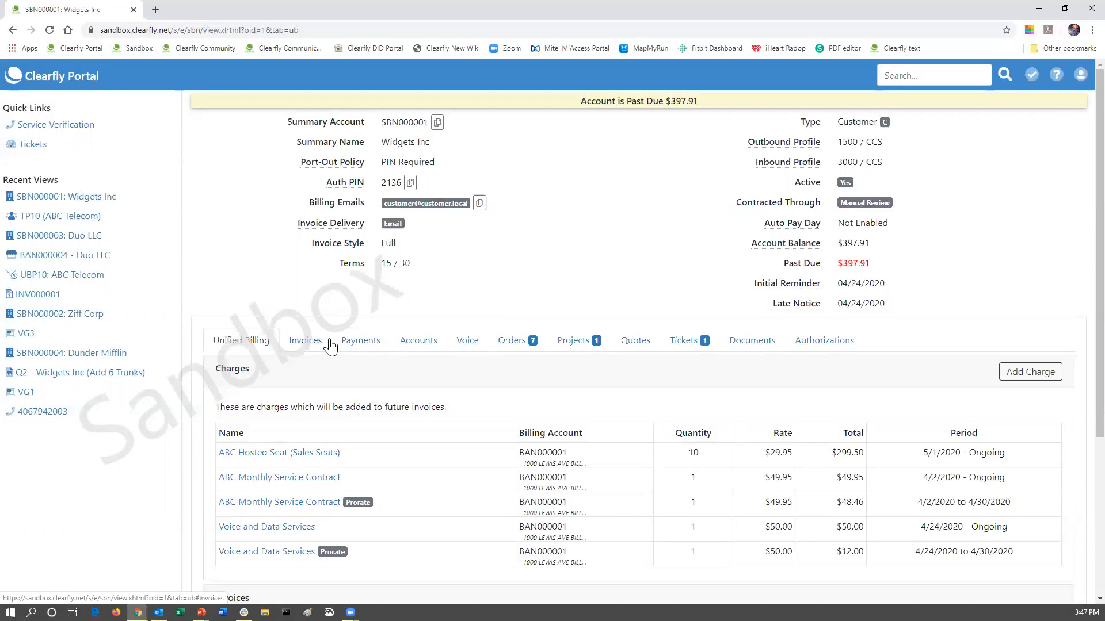
click(419, 342)
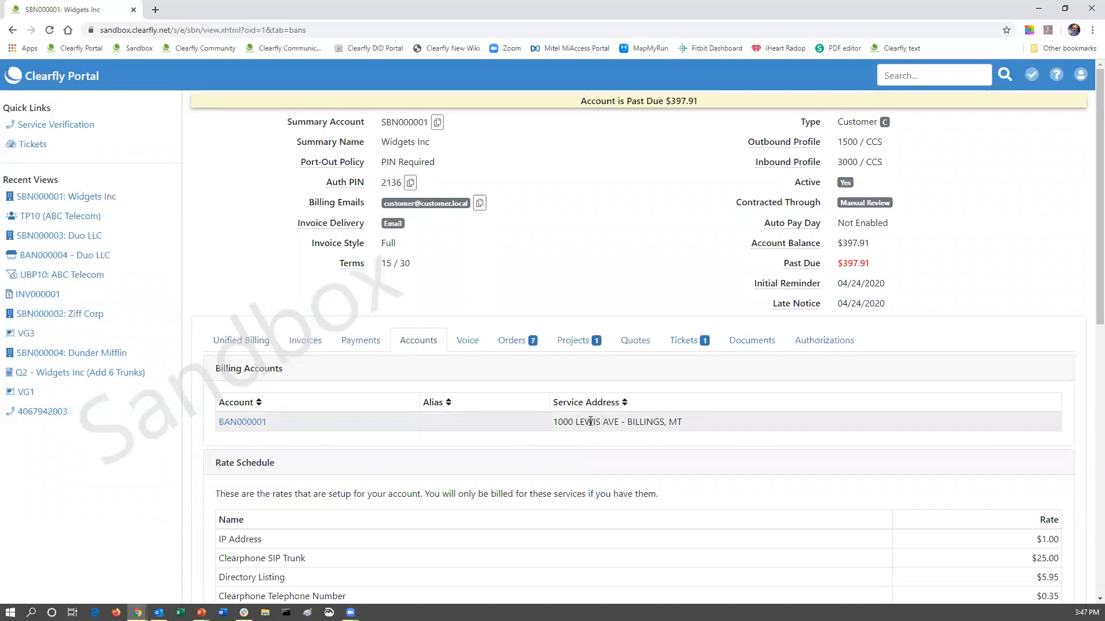
click(53, 85)
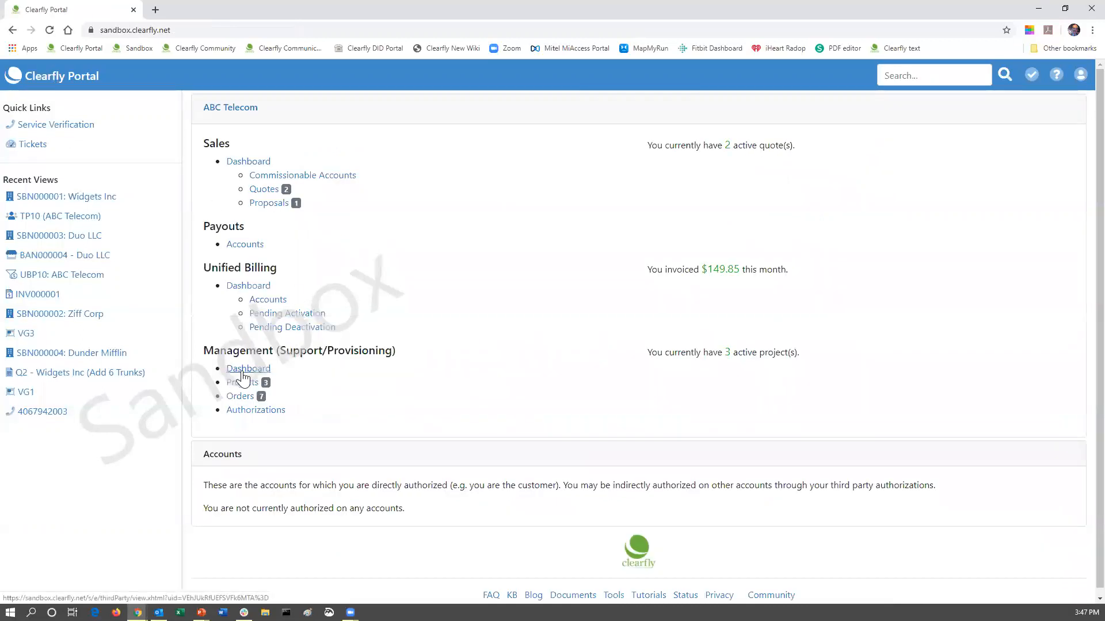
click(241, 371)
click(305, 278)
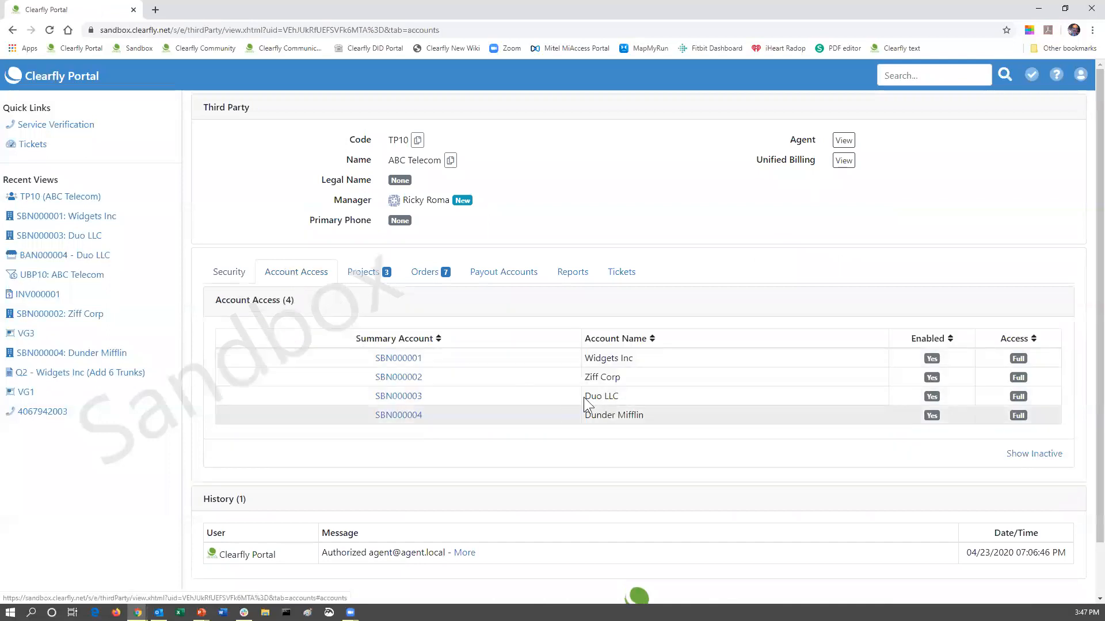
click(411, 398)
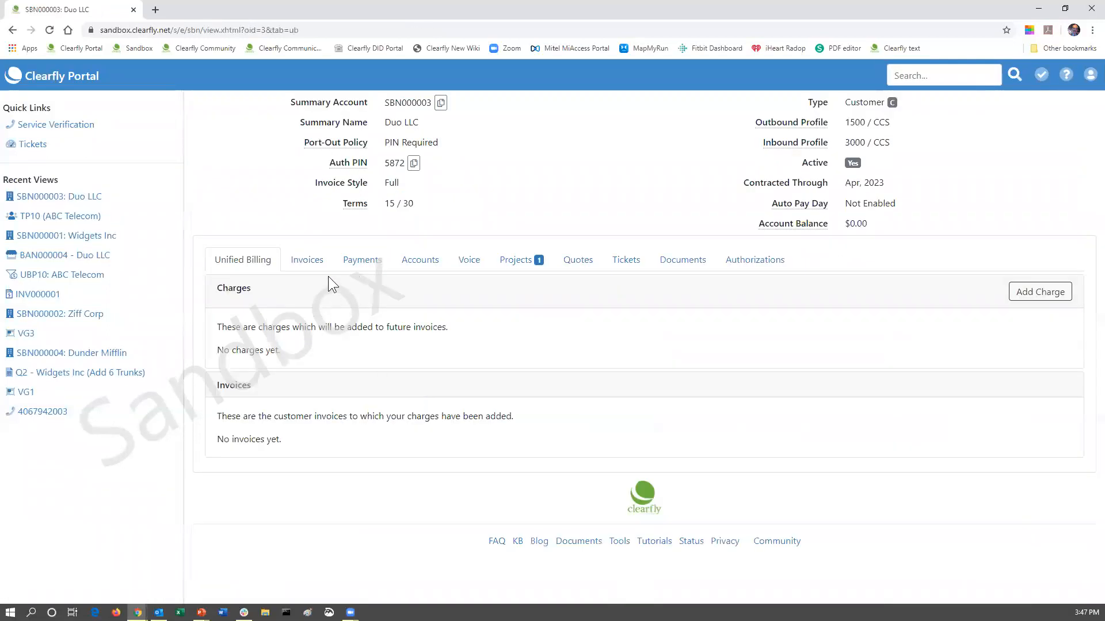
click(424, 267)
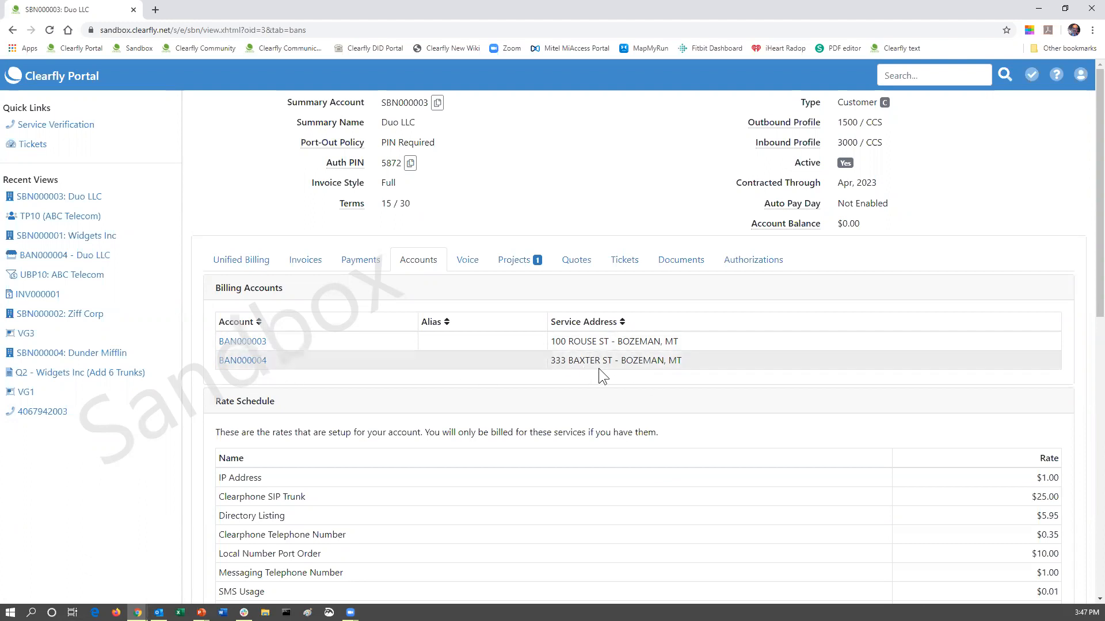
click(235, 361)
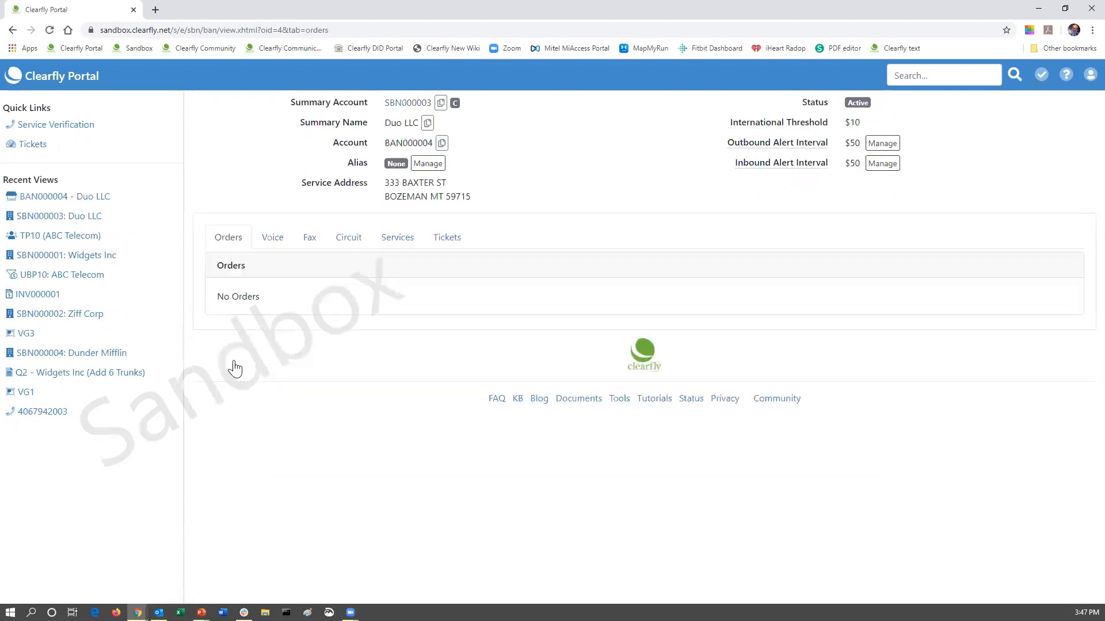
click(446, 246)
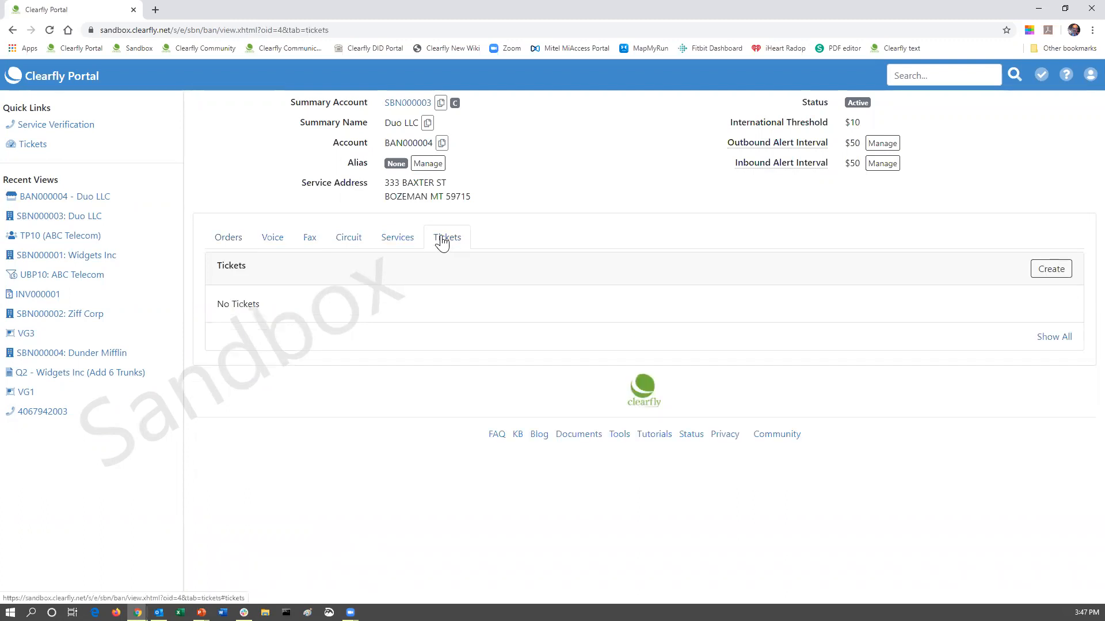
click(61, 77)
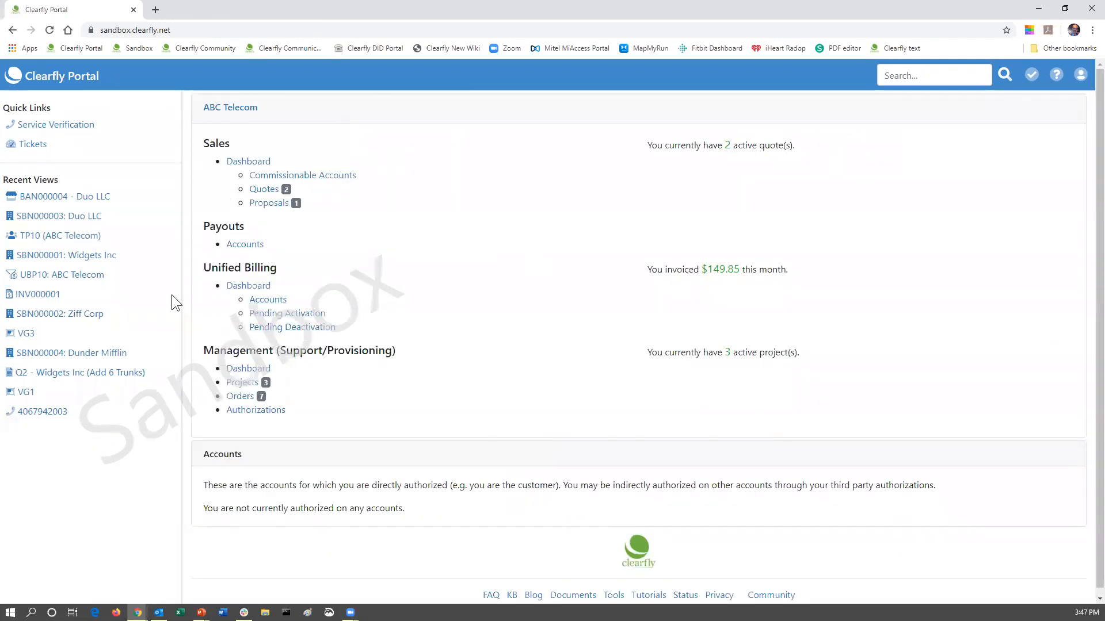
Open Duo LLC's billing account BAN000004 and start a new ticket from its Tickets tab.
click(77, 218)
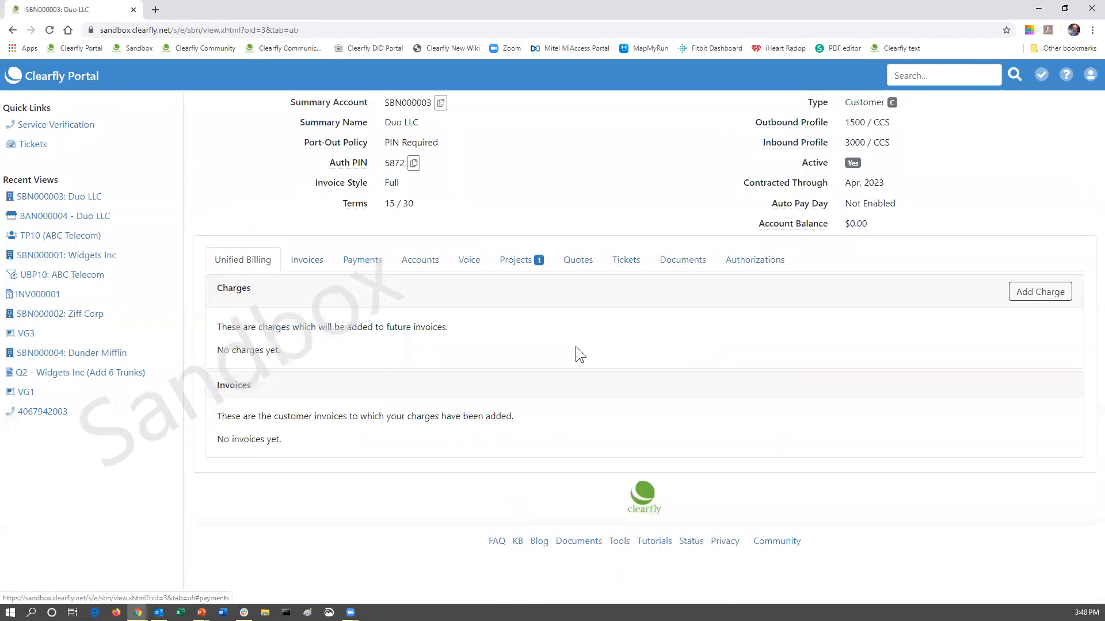
click(622, 262)
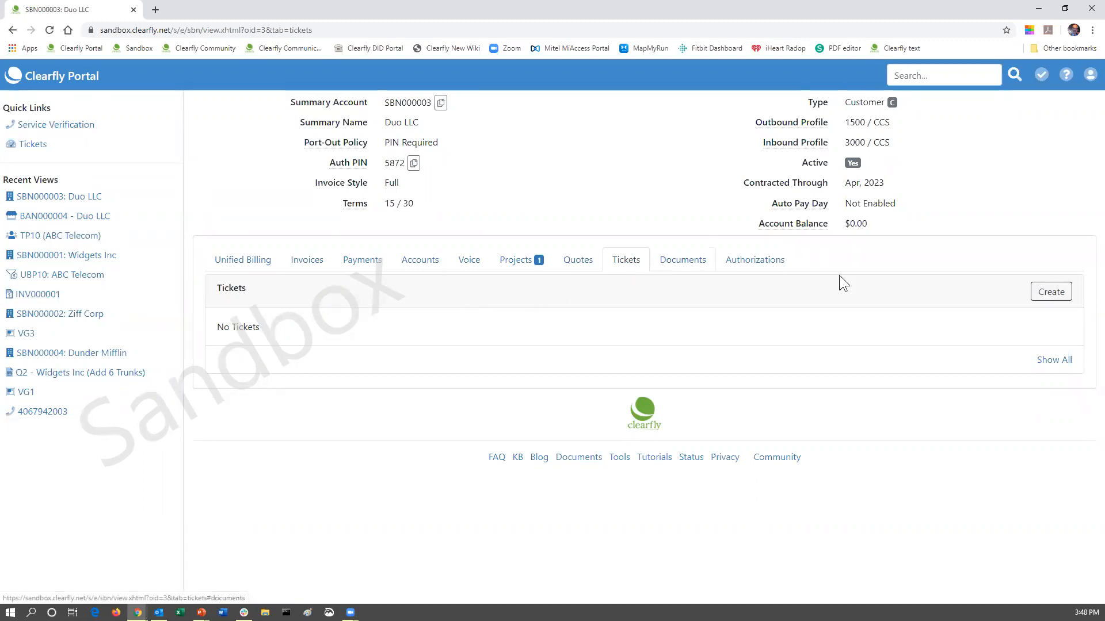
click(422, 267)
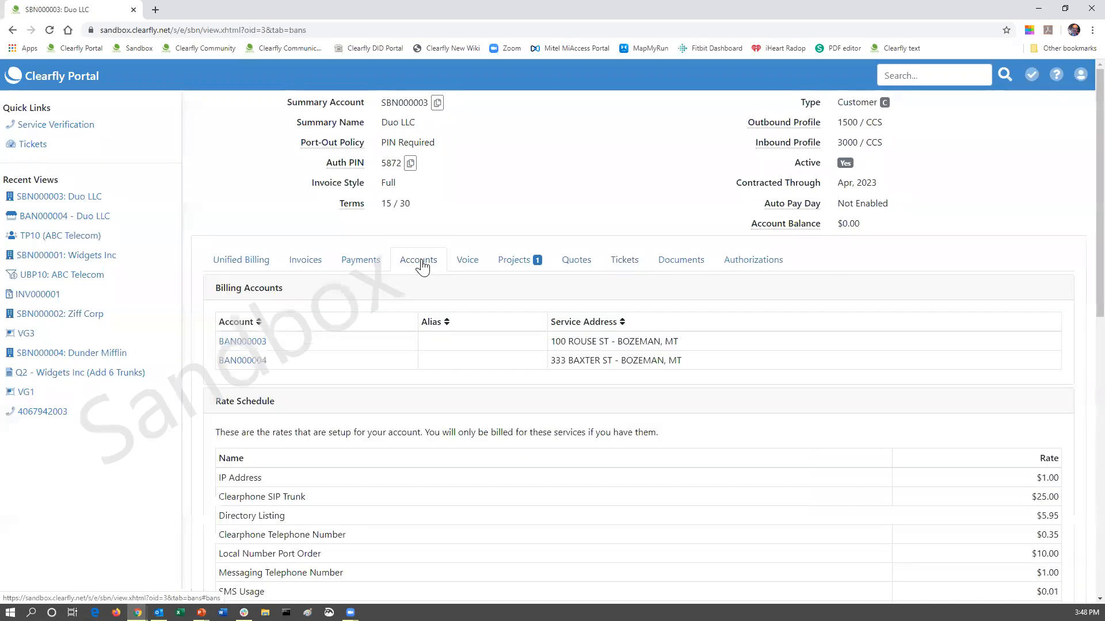
click(257, 367)
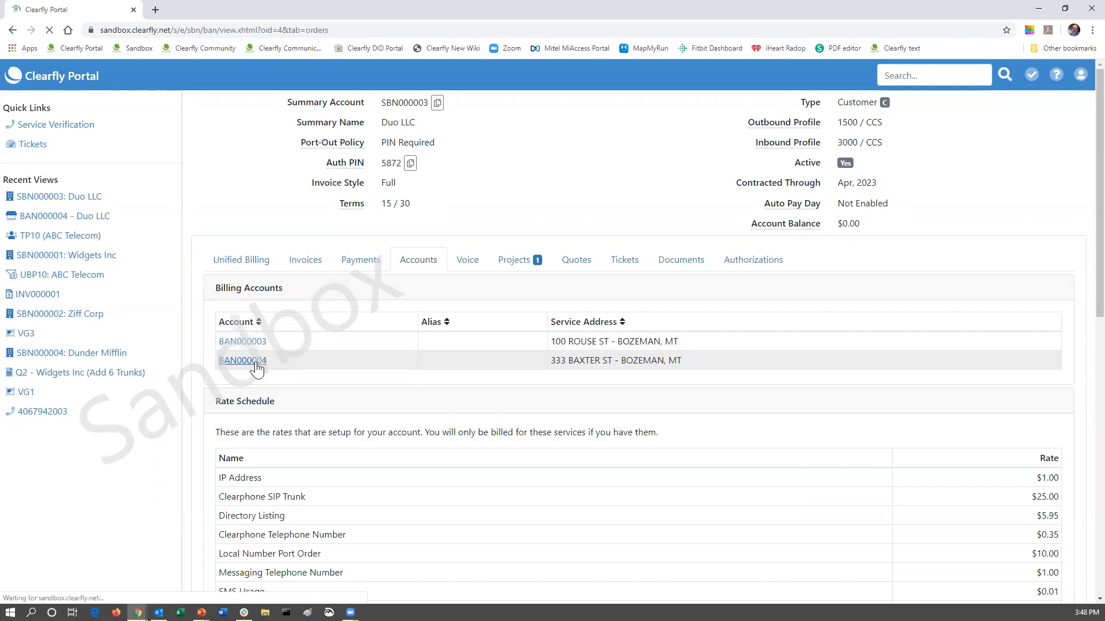
click(447, 238)
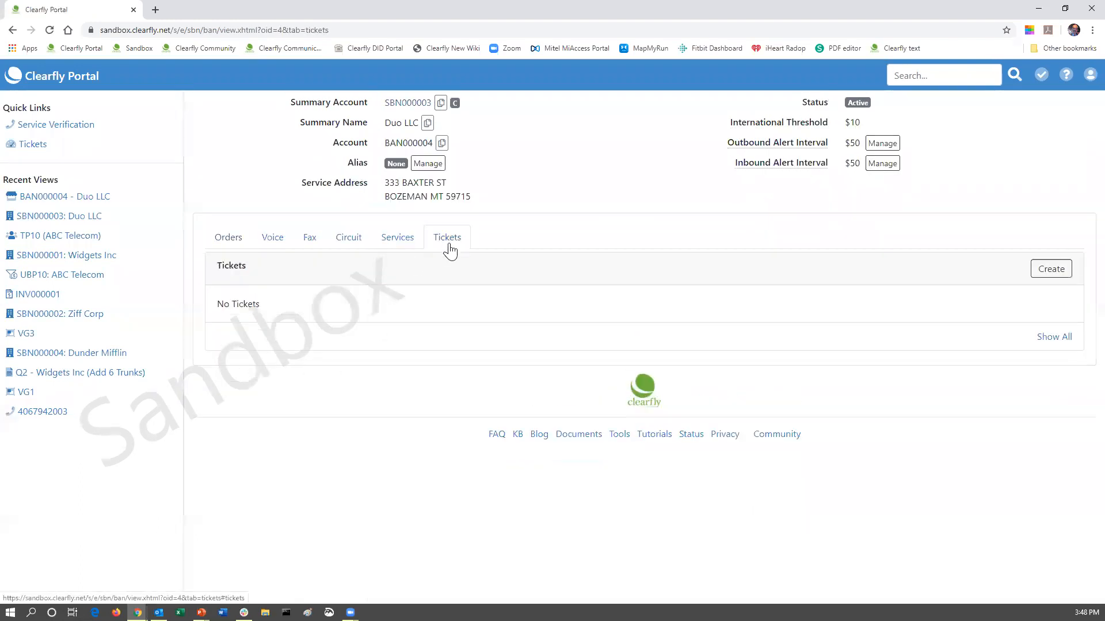
click(1046, 274)
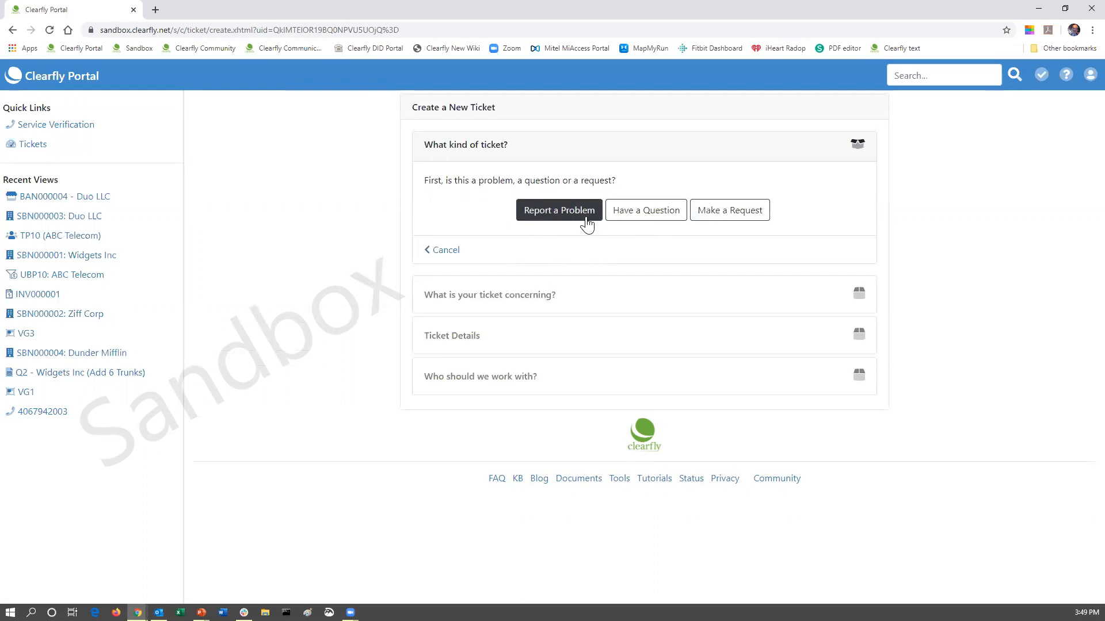
Set the new ticket's kind to Request with Voice/Fax as its topic.
click(537, 221)
click(732, 214)
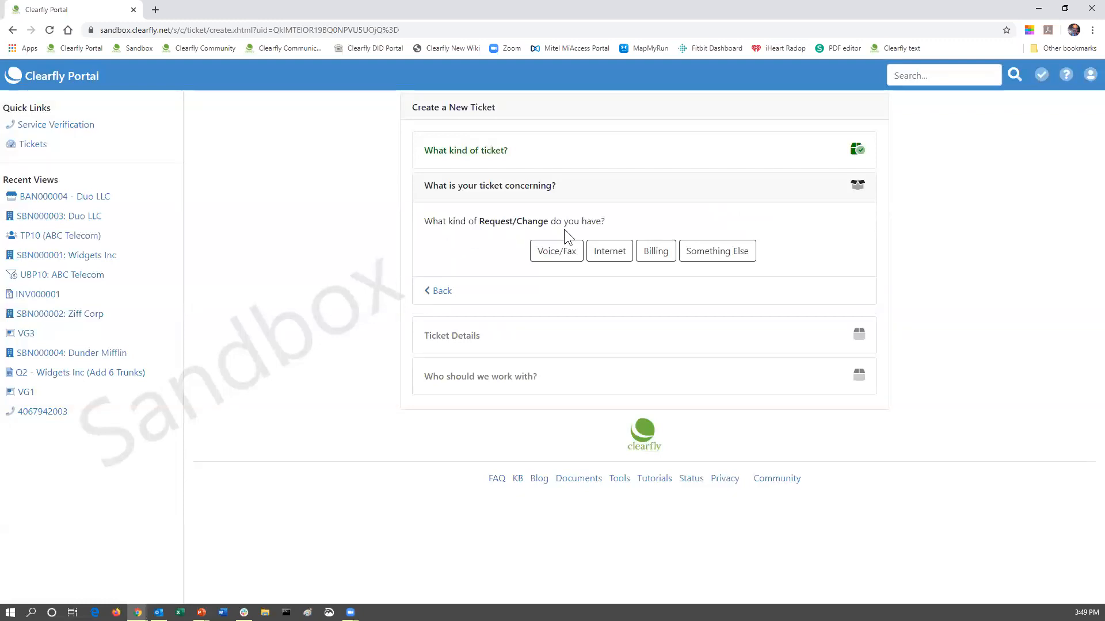
click(547, 262)
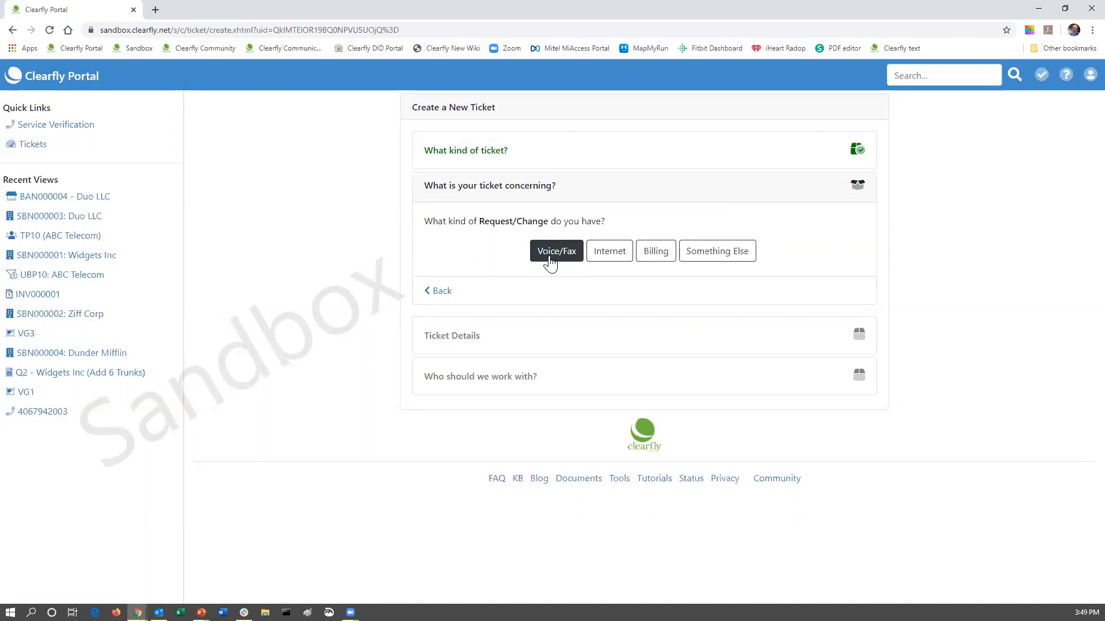
click(611, 261)
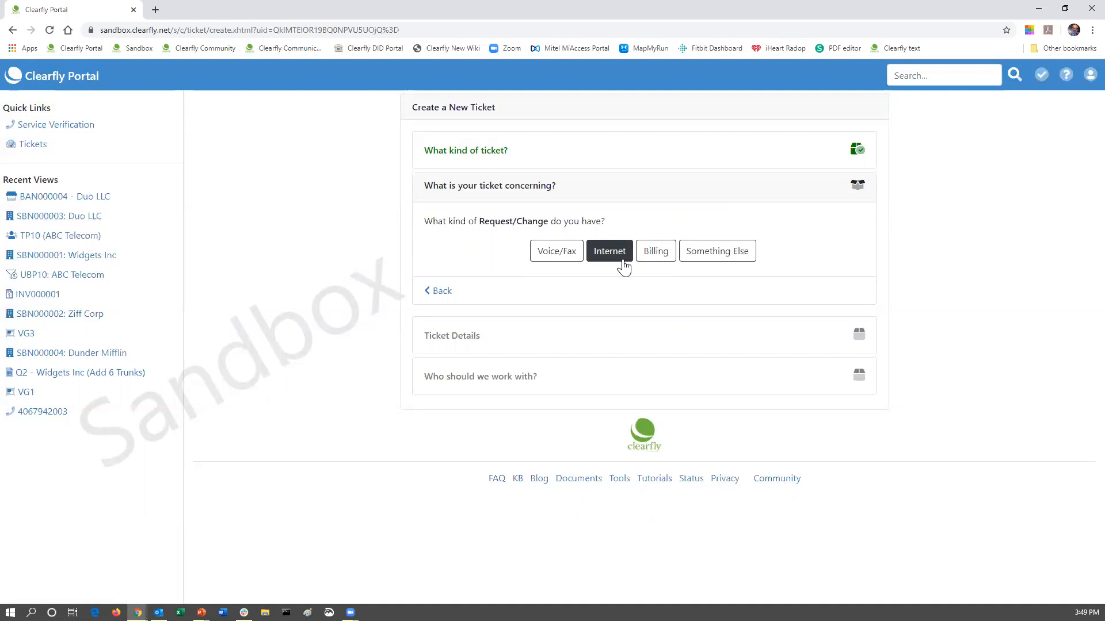
click(647, 261)
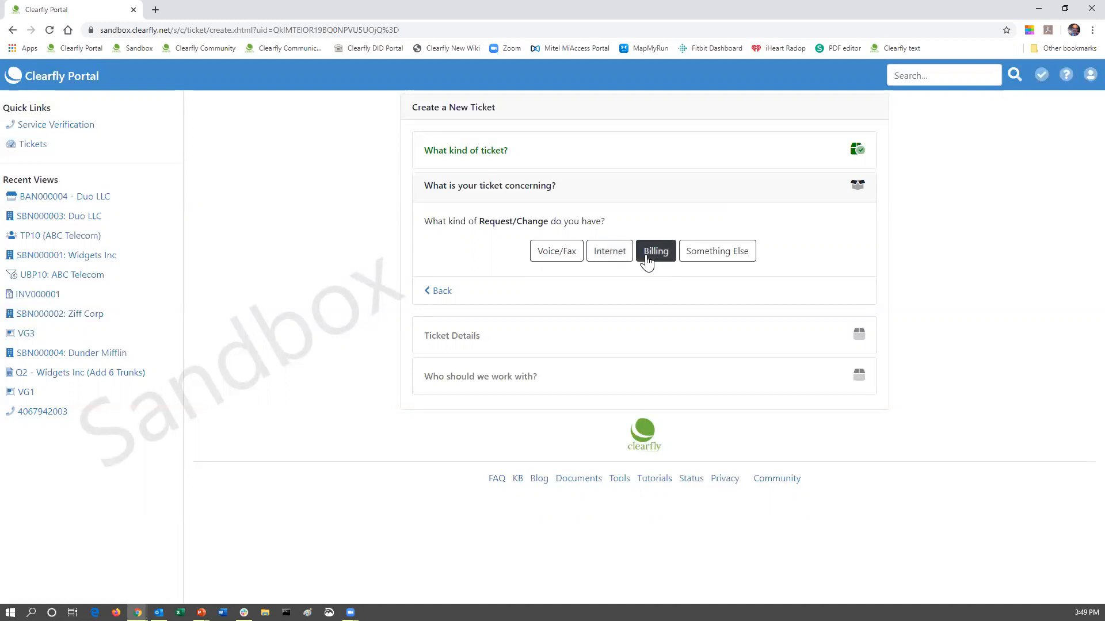
click(716, 261)
click(556, 259)
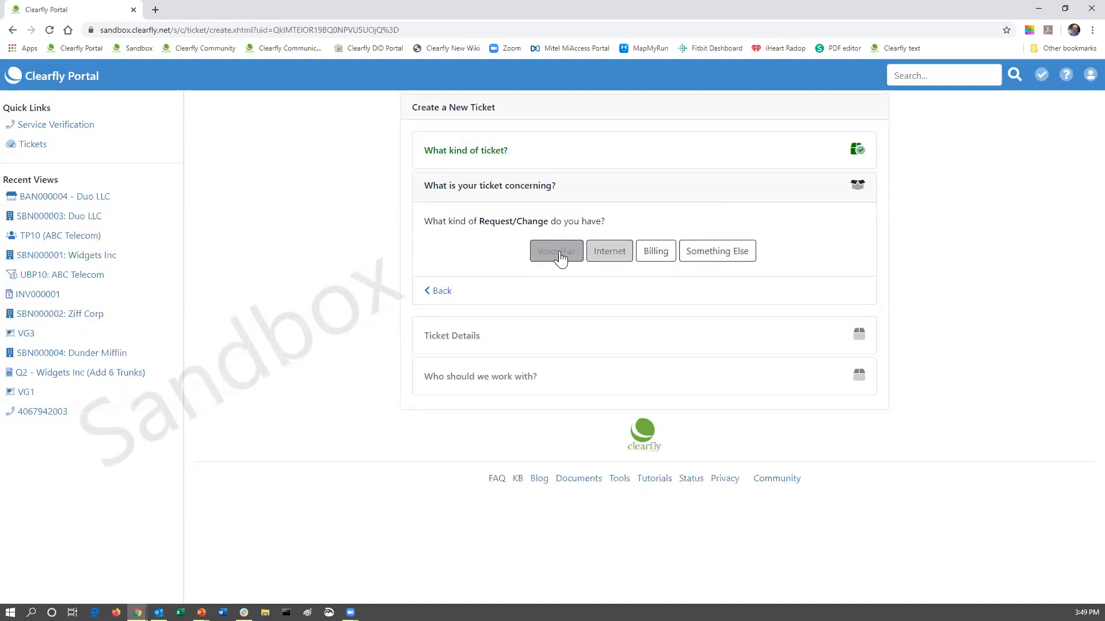
click(555, 254)
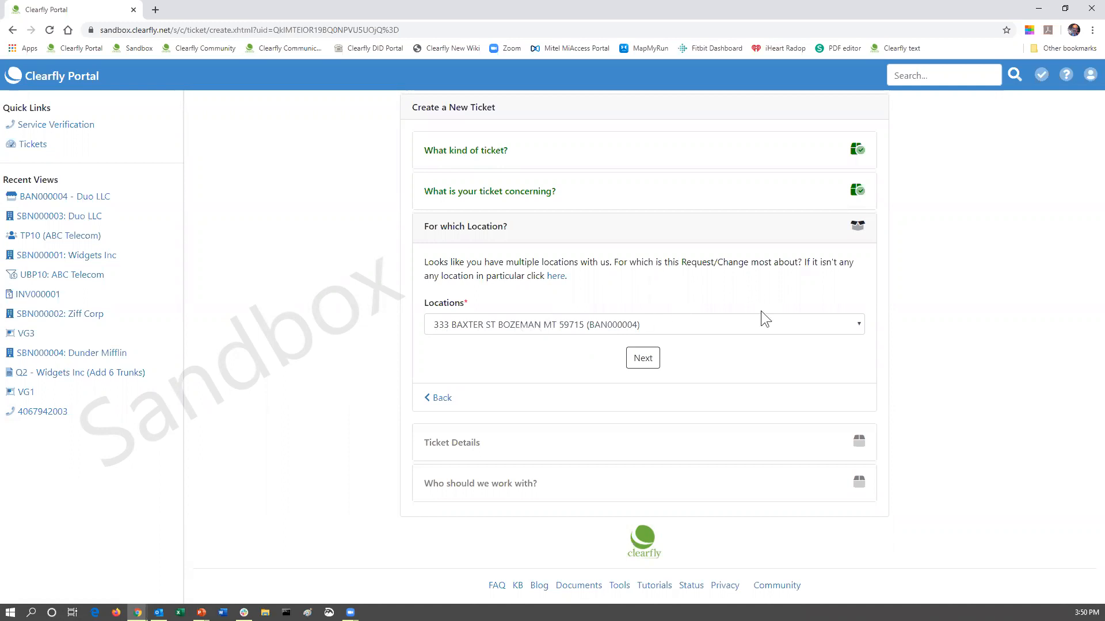
click(856, 323)
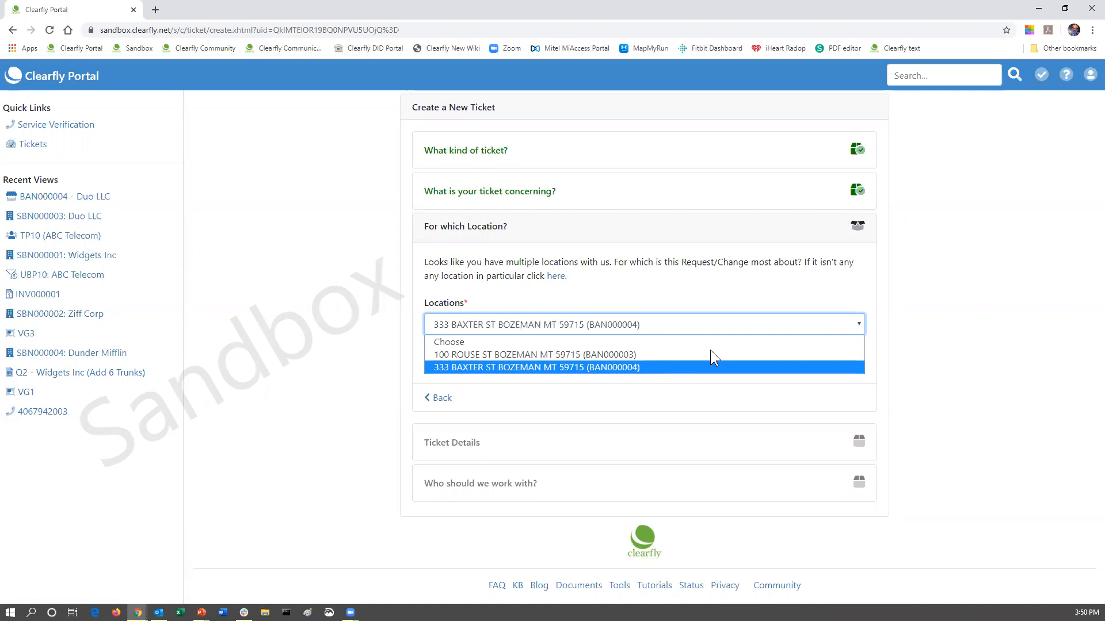
click(696, 295)
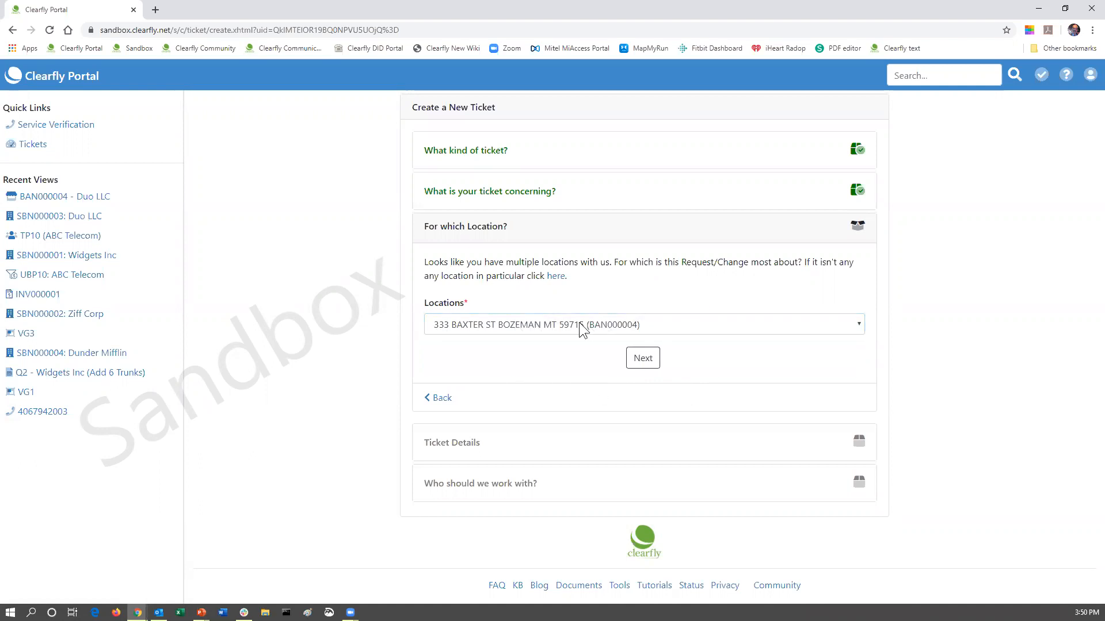
click(643, 357)
click(447, 321)
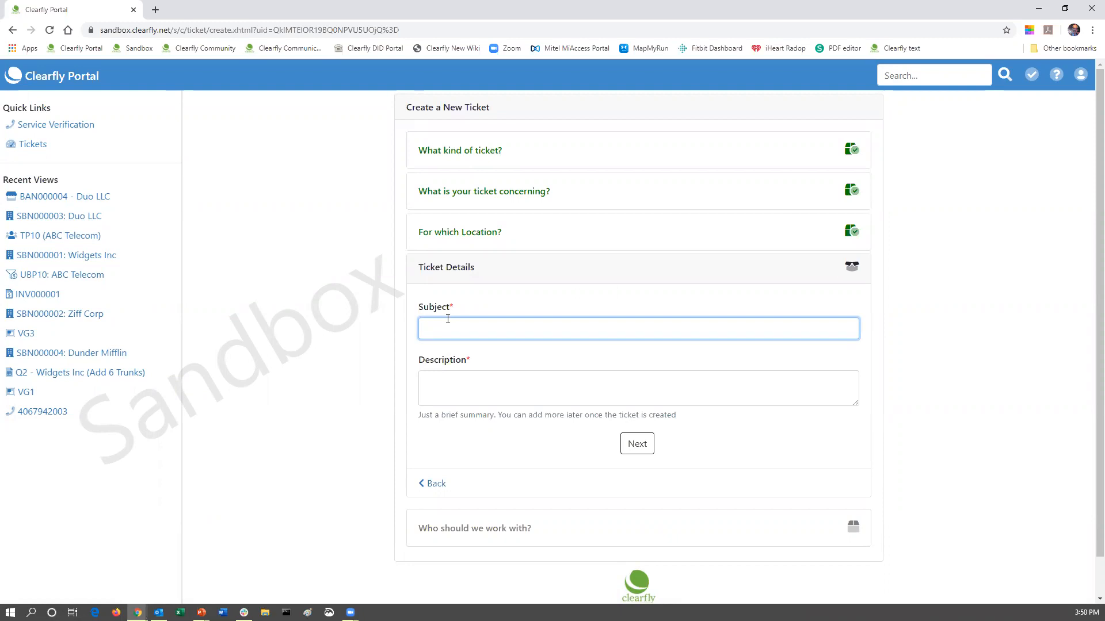
Enter subject 'Add cFax250 no ATA' and description 'New number', then go to contacts.
text(Add cFax250 no ATA)
click(452, 383)
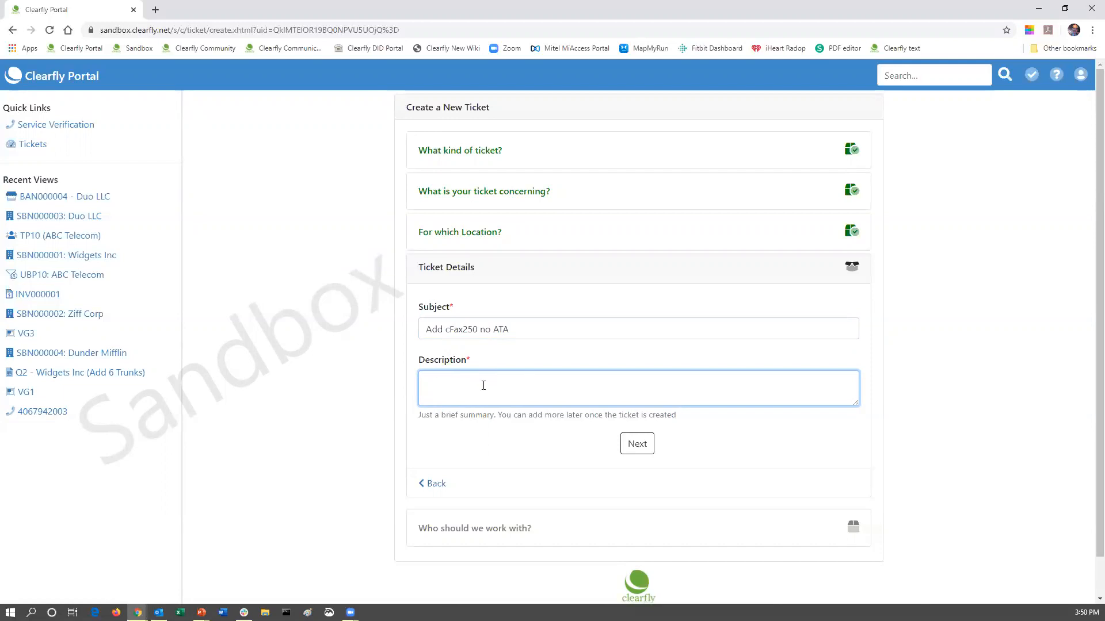
text(New number)
click(637, 443)
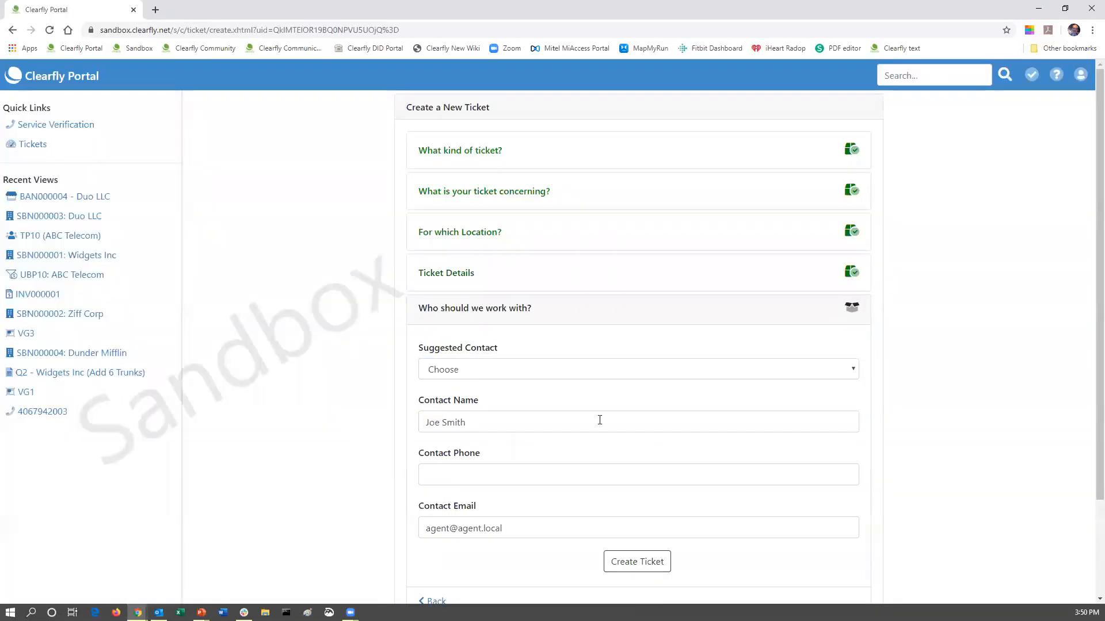
Pick the agent as the suggested contact and autofill the contact phone number.
click(491, 379)
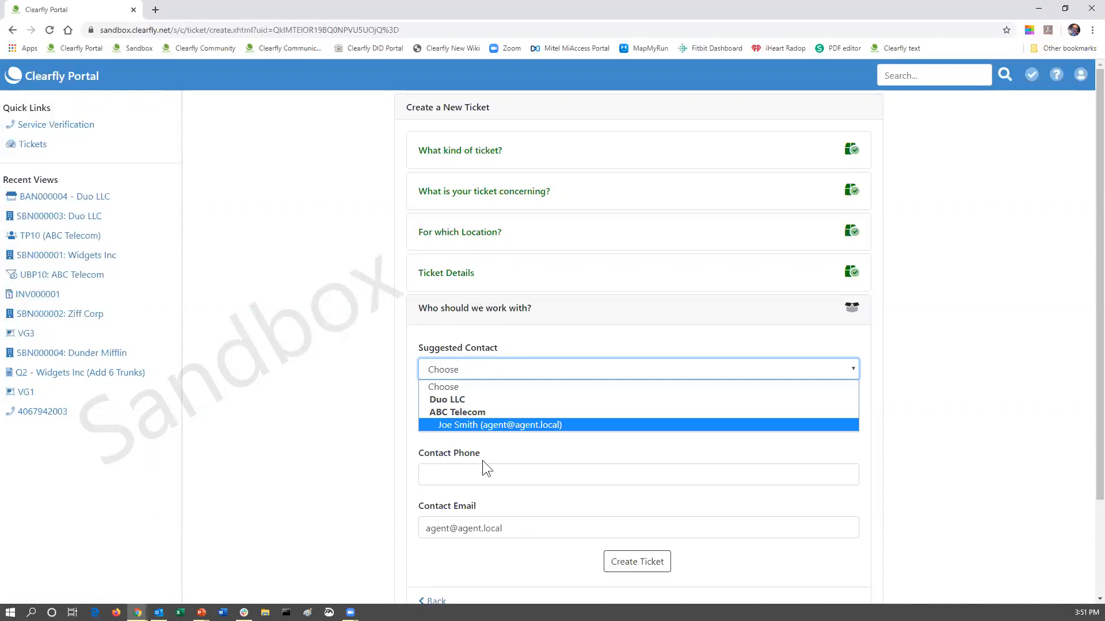
click(458, 425)
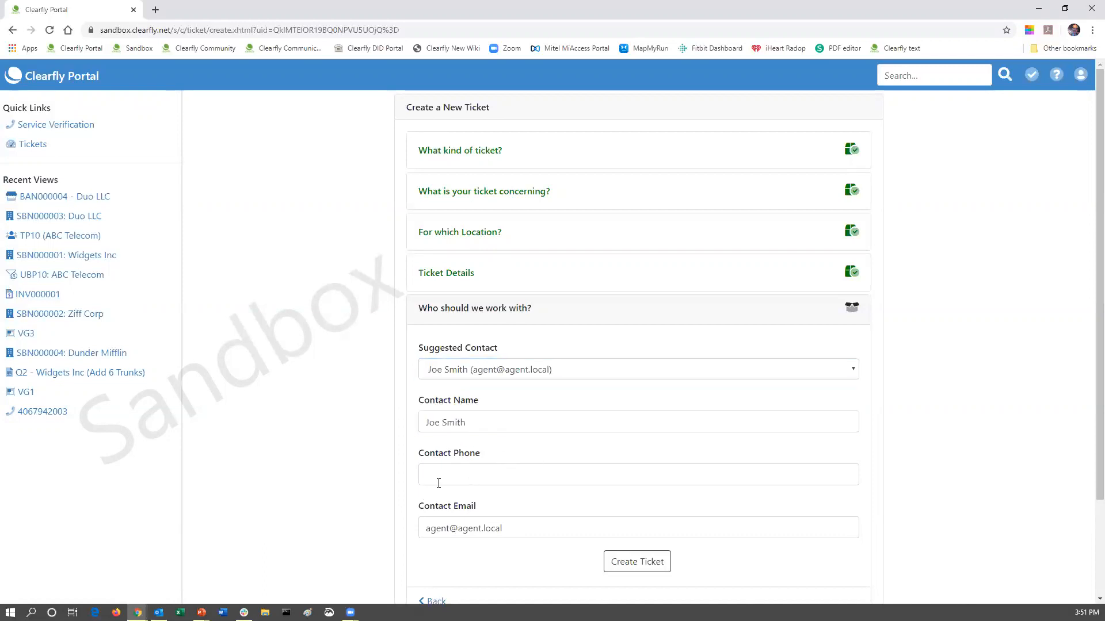
scroll(498, 482, down, 2)
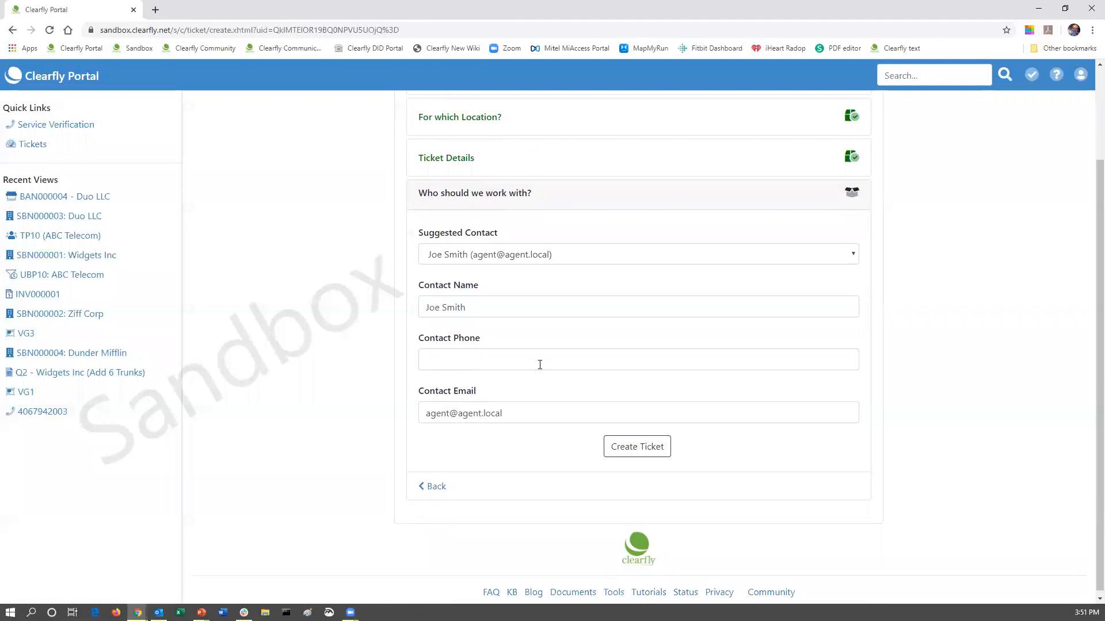
click(454, 362)
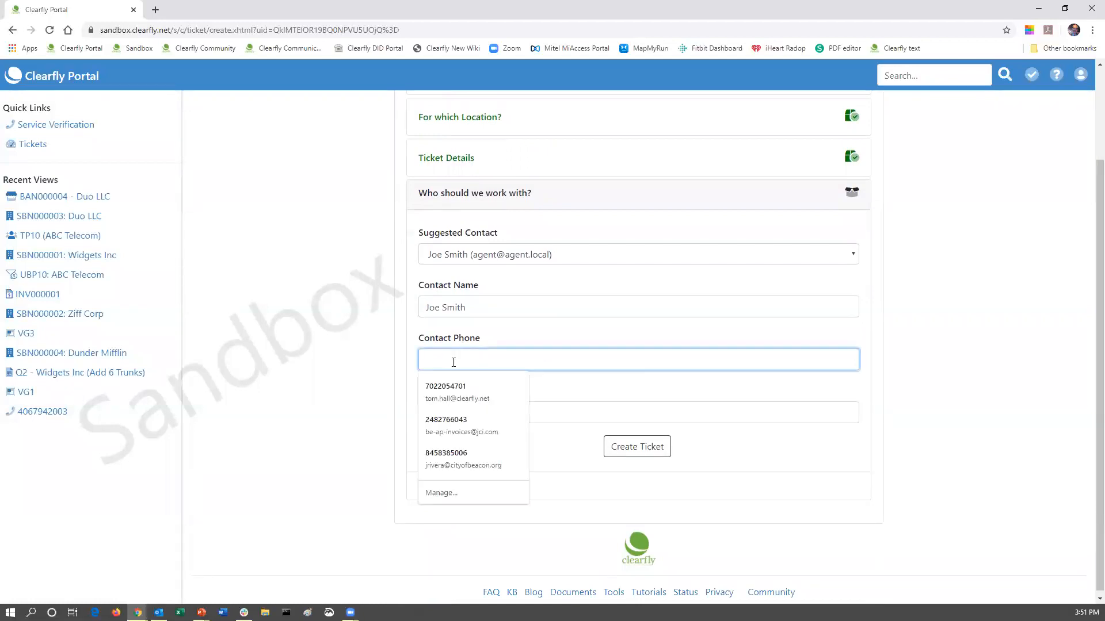
click(453, 384)
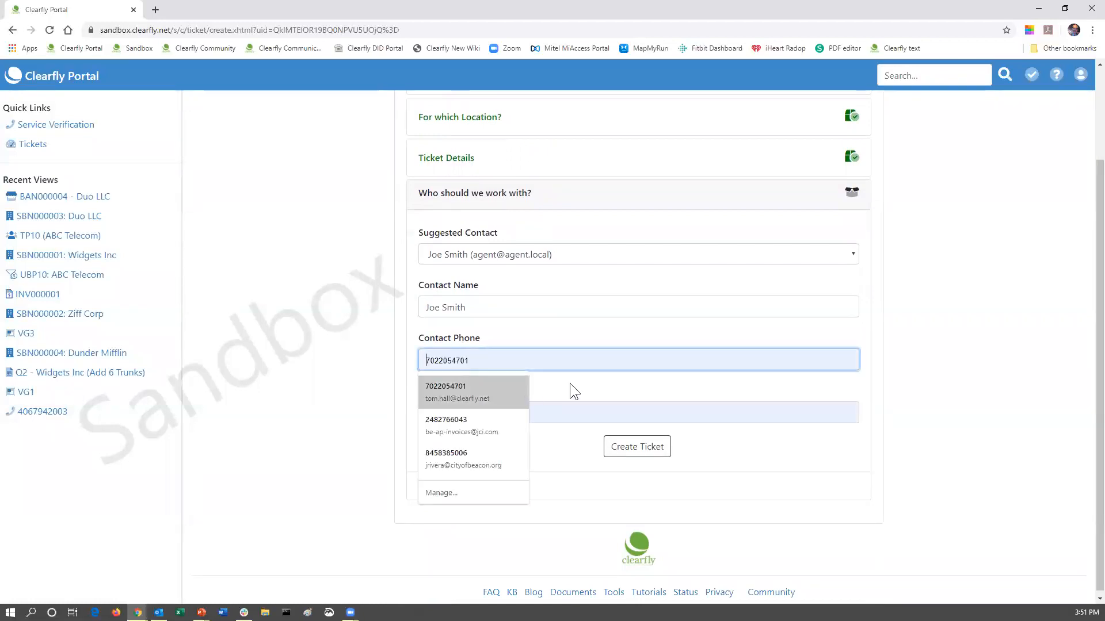
Clear the Contact Email field and submit the ticket, creating T2.
triple_click(552, 412)
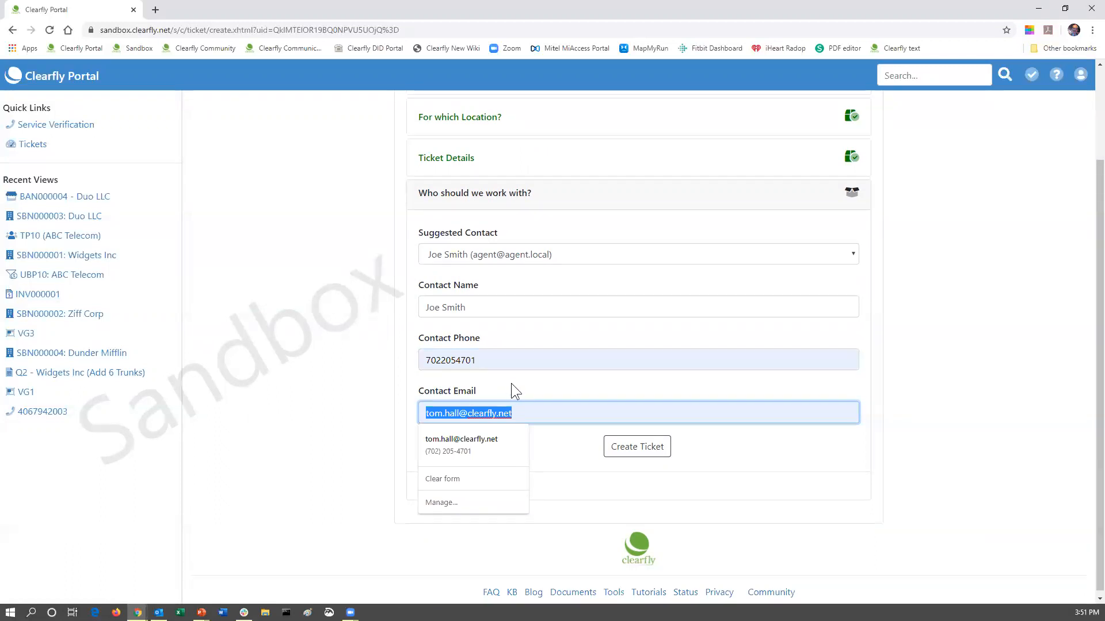
click(528, 393)
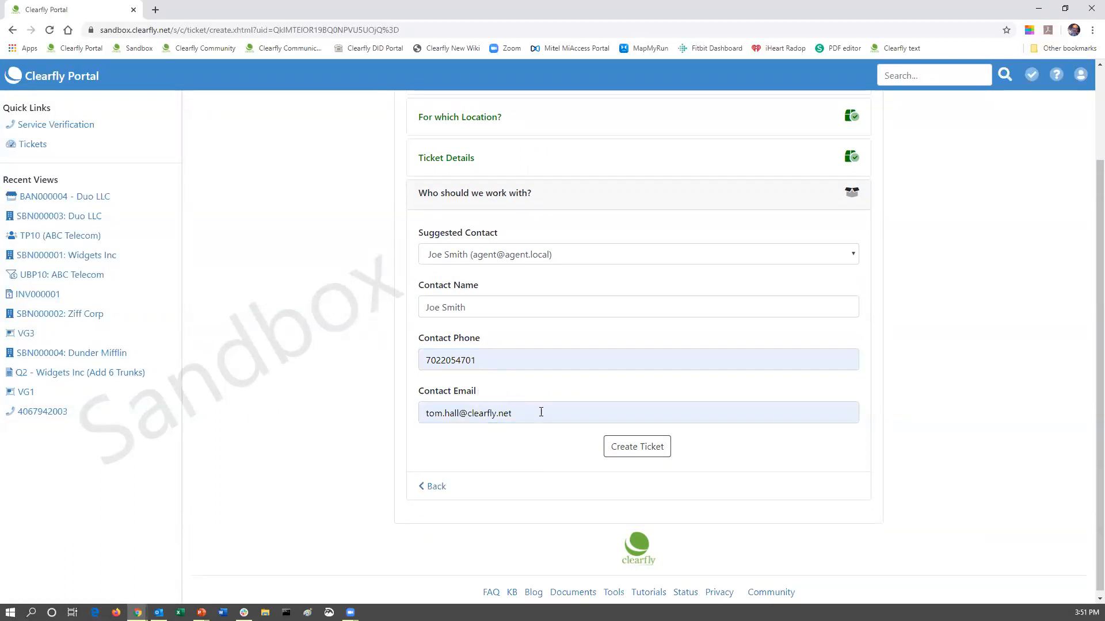
drag(417, 408, 690, 406)
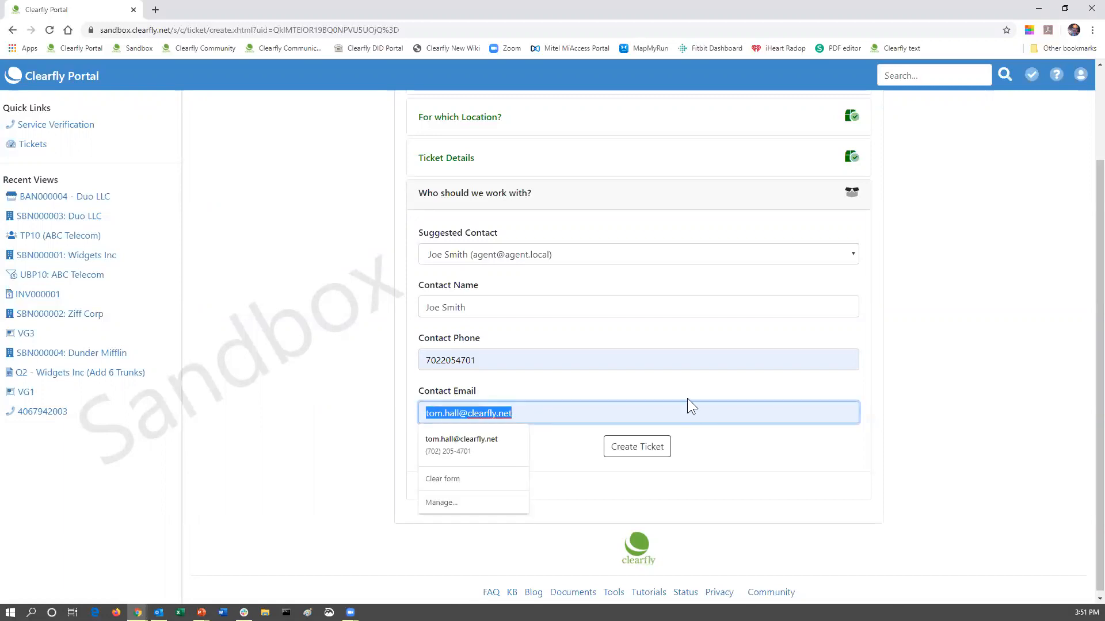
key(BackSpace)
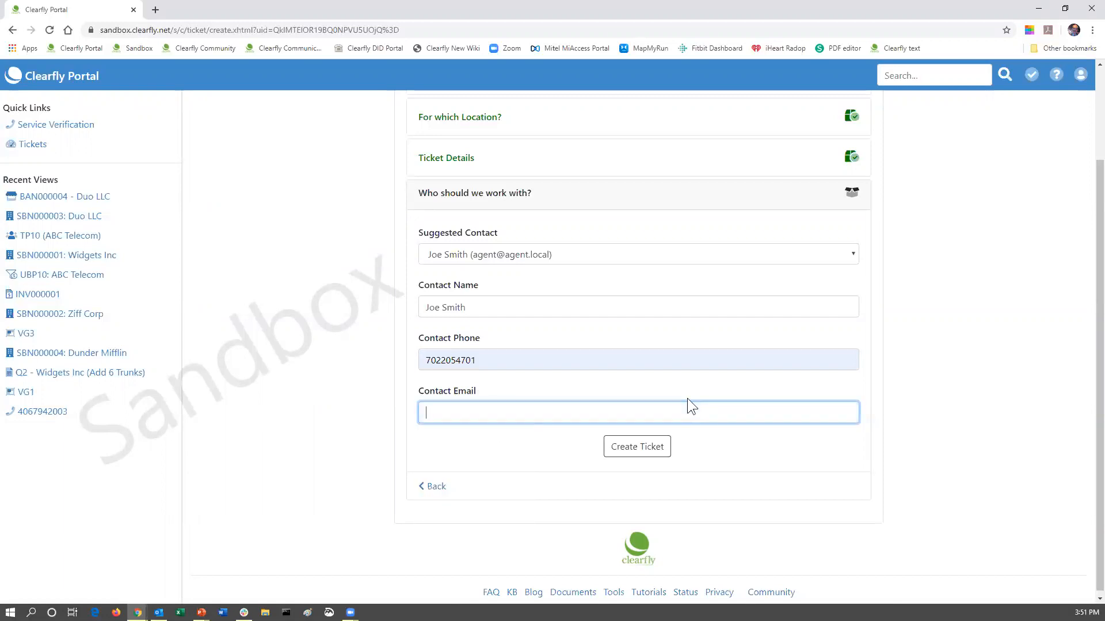
click(634, 452)
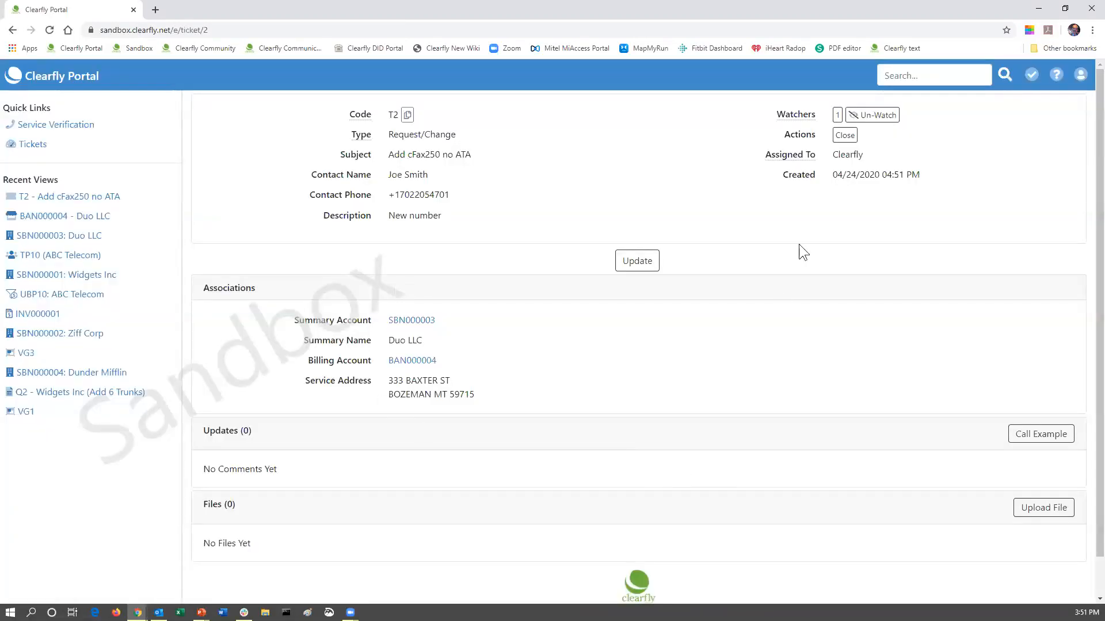
Expand ticket T2's watcher list to see its single watcher.
click(837, 114)
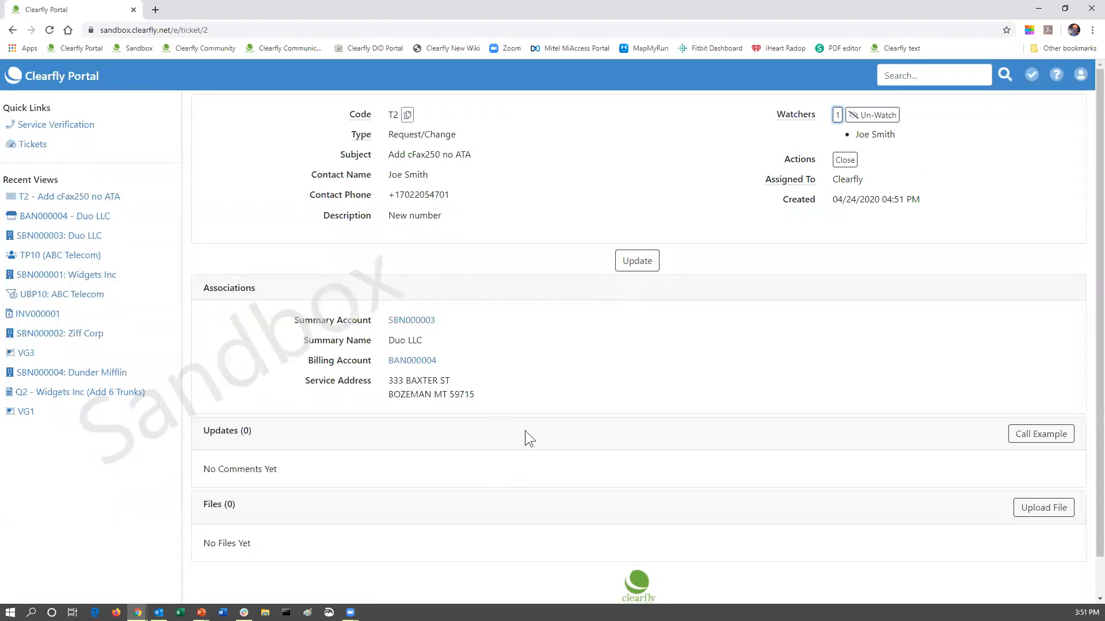
Post the update 'New number from Bozeman Rate Center Turn-Up May 1st' on T2, assigned to Clearfly.
click(651, 266)
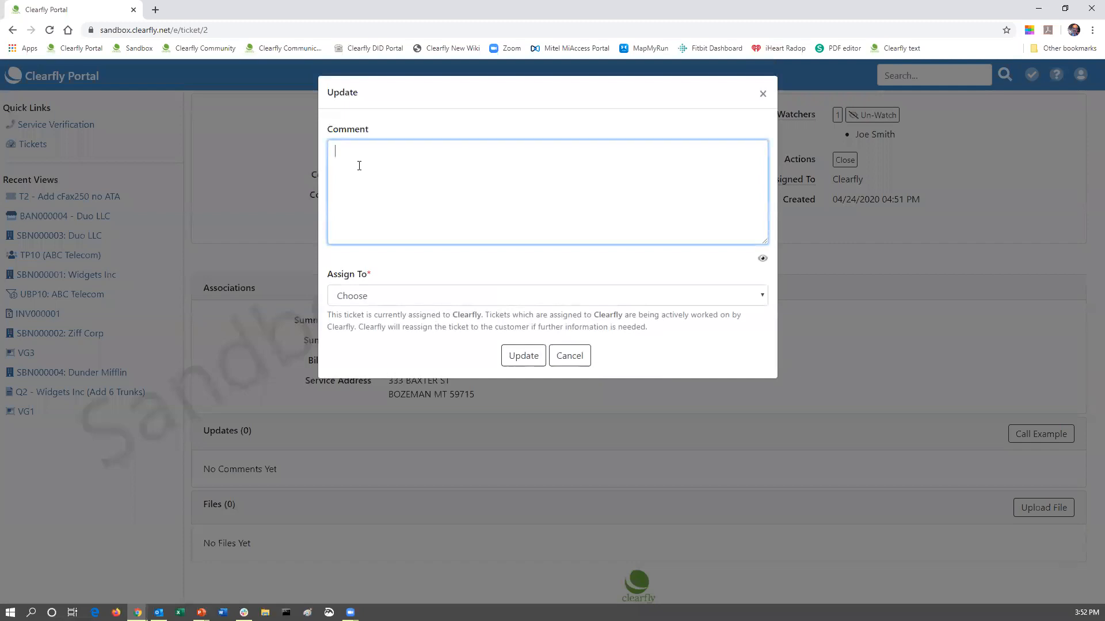
text(New number)
text( from Boz)
text(eman )
text(Rate )
text(Center )
text(Turn)
text(-)
text(Up May )
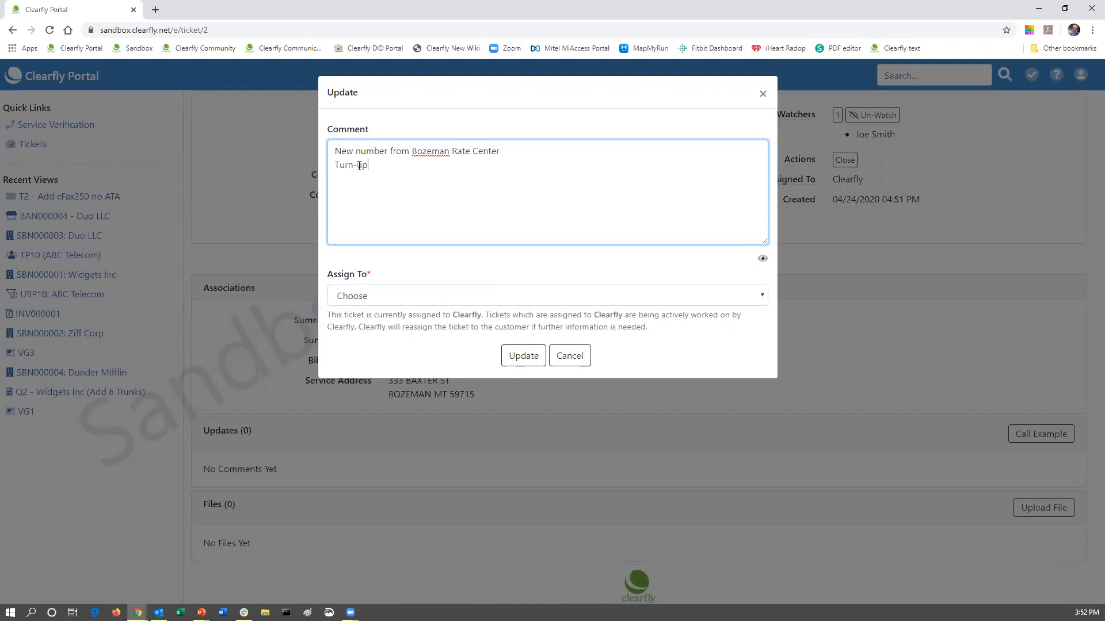
text(1st)
click(383, 292)
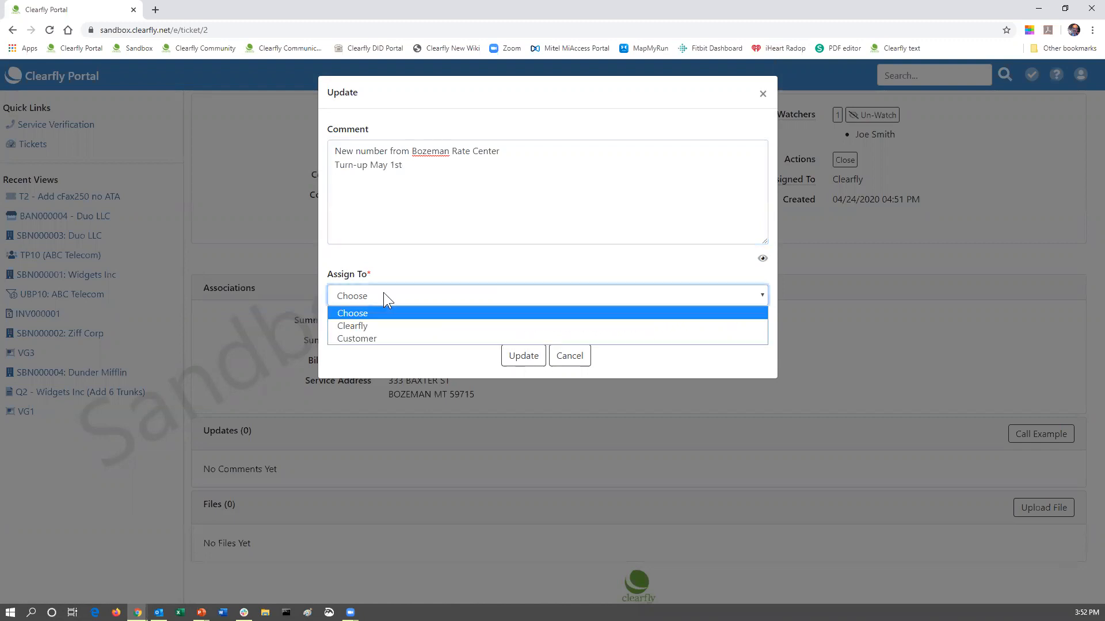
click(370, 325)
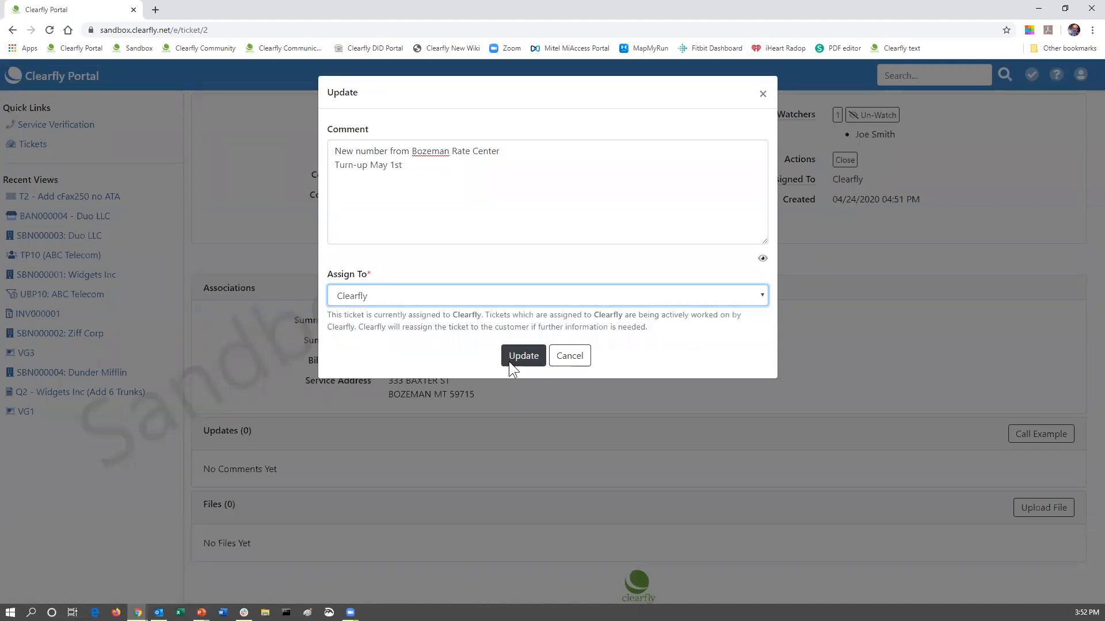
click(510, 360)
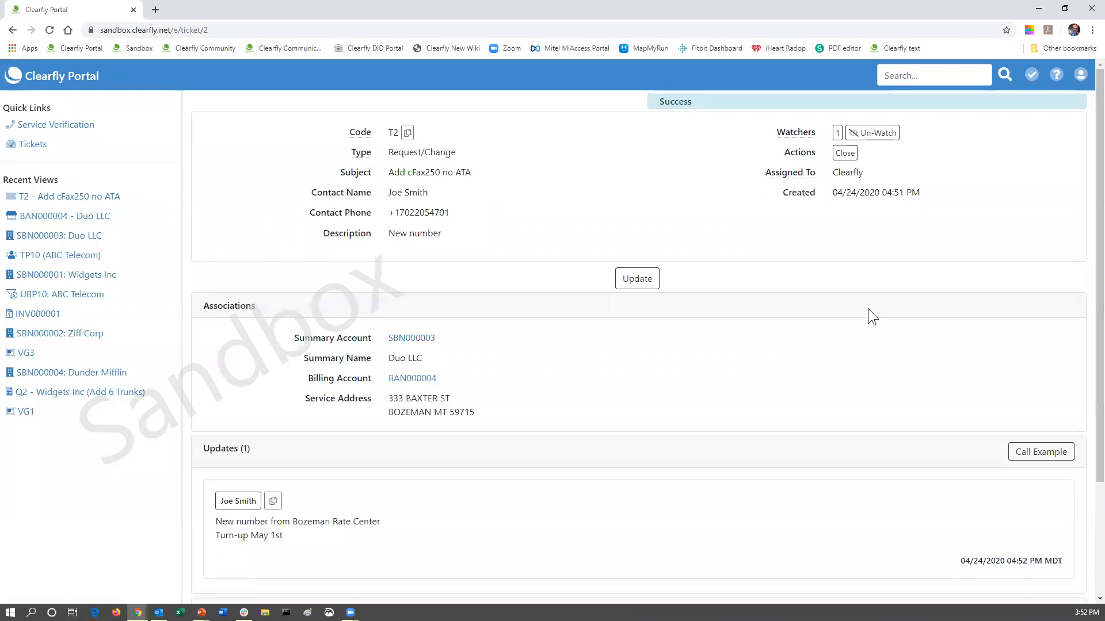
scroll(683, 351, down, 3)
Go from the portal home through ABC Telecom's dashboard and Account Access list to SBN000001.
click(57, 81)
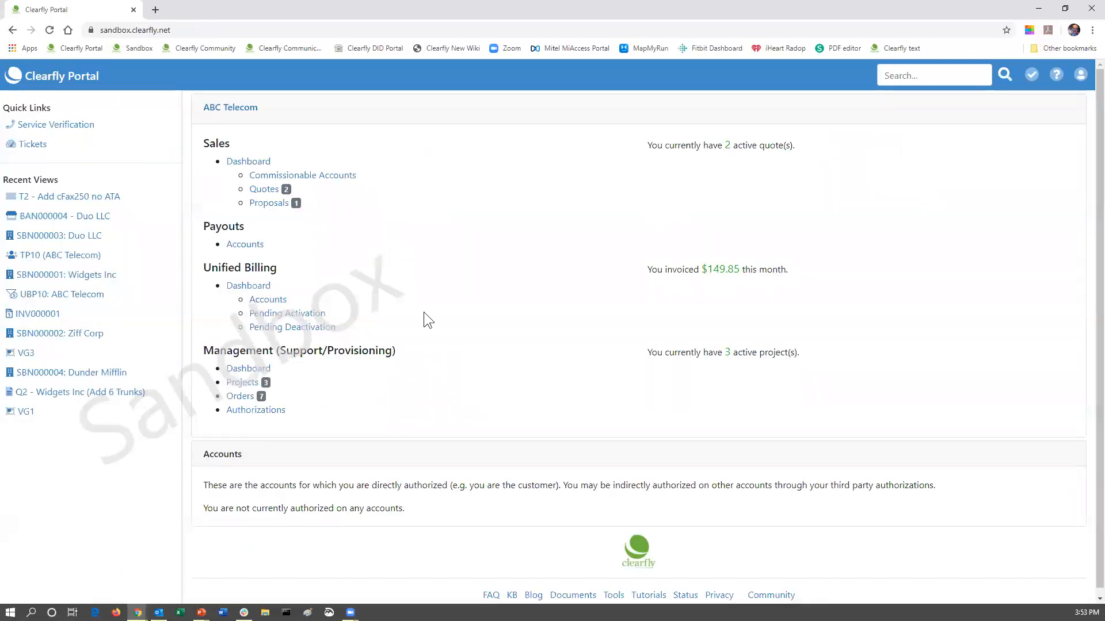
click(241, 370)
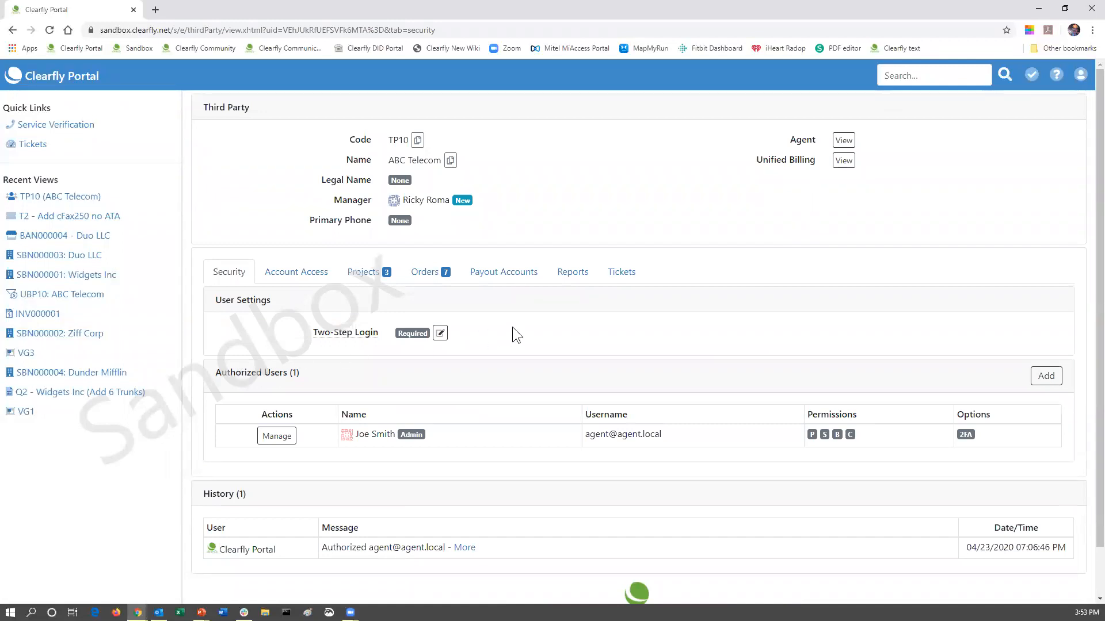
click(633, 277)
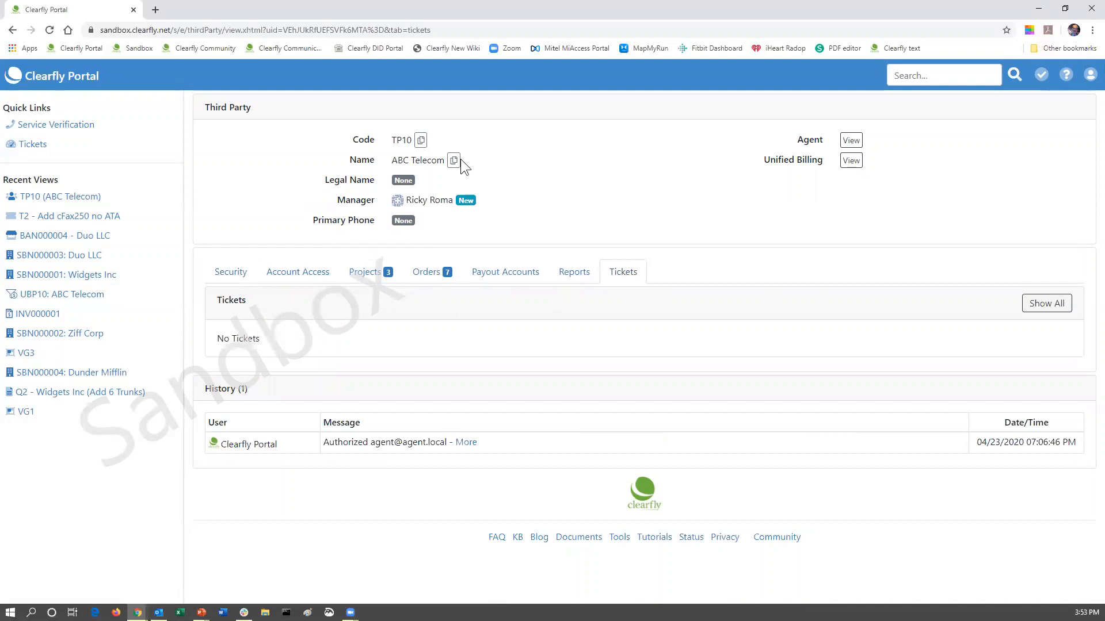
click(293, 273)
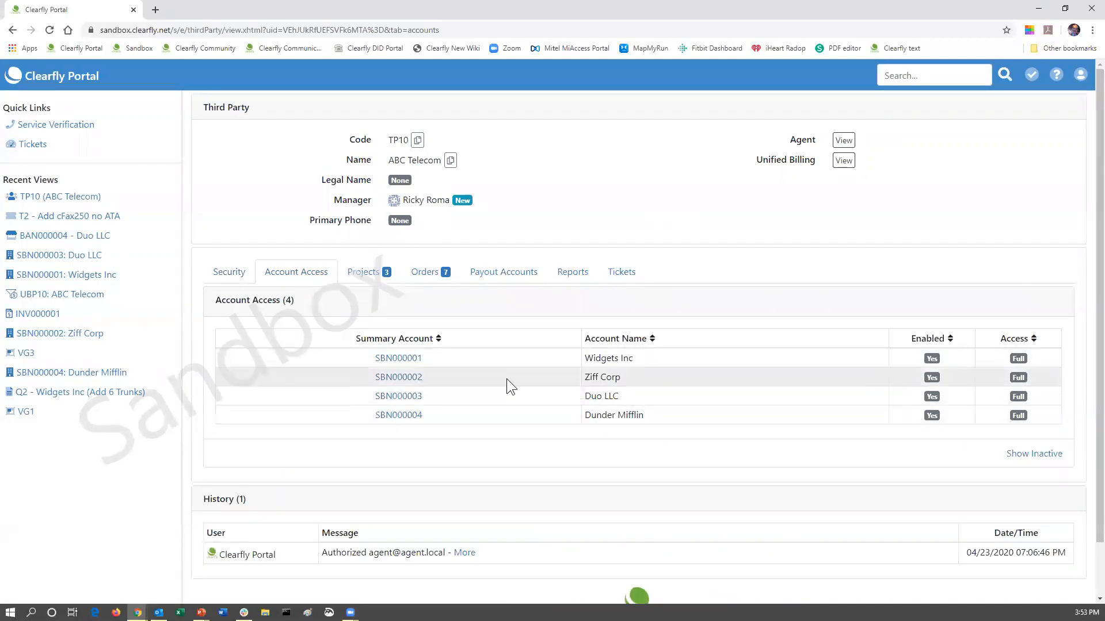
click(398, 358)
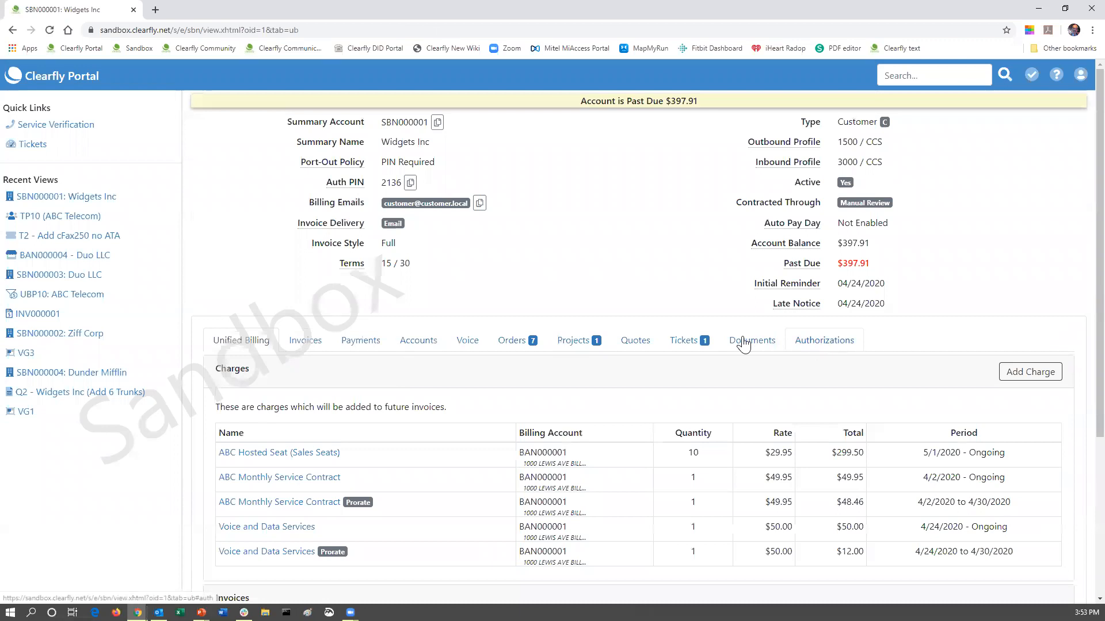
Check Widgets Inc's tickets, then open voice group VG1 (SIP - Reg Trunk) with 55 numbers.
click(684, 344)
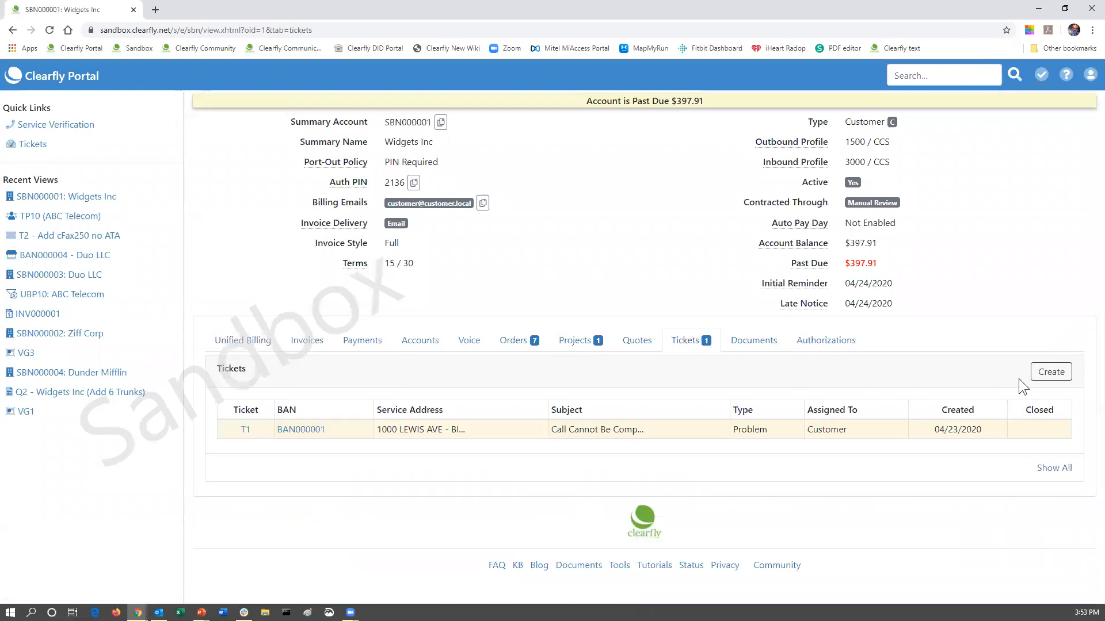
click(469, 345)
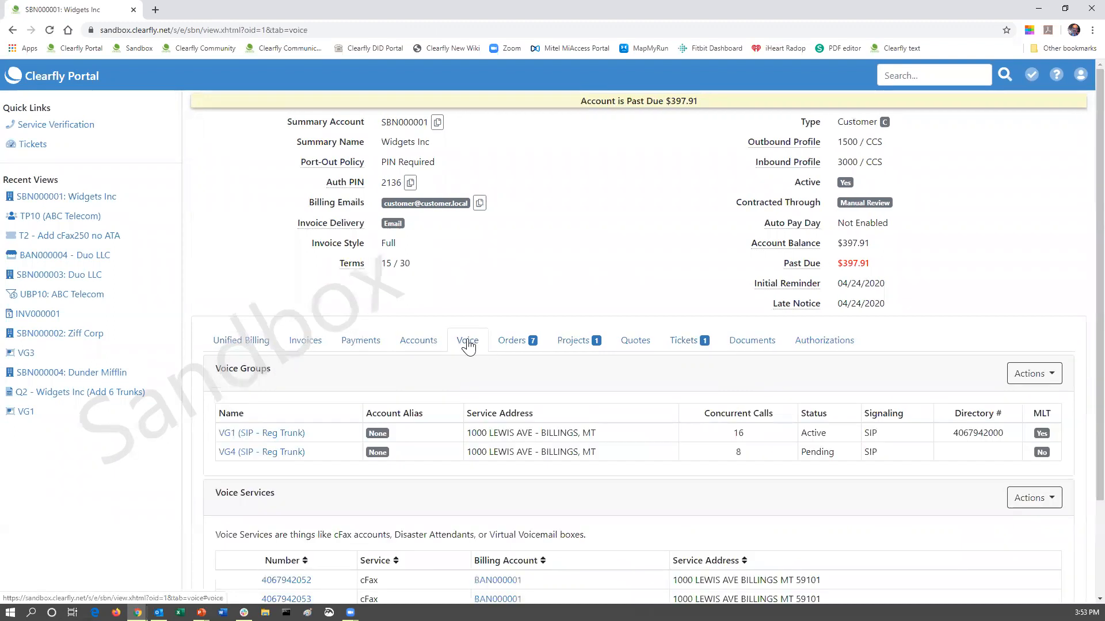
click(260, 437)
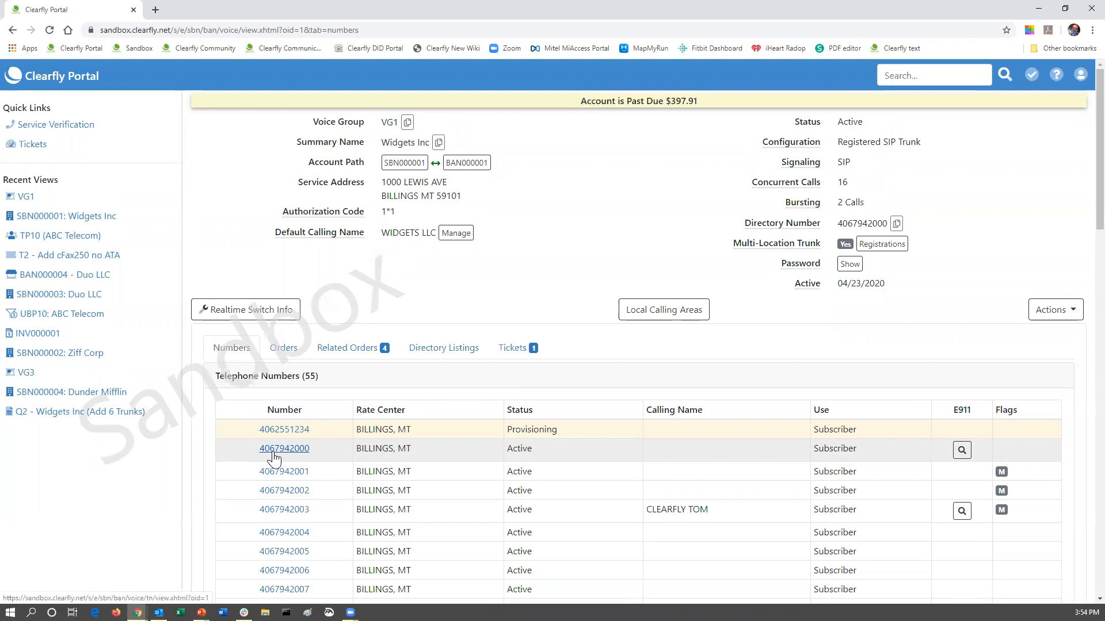
click(295, 452)
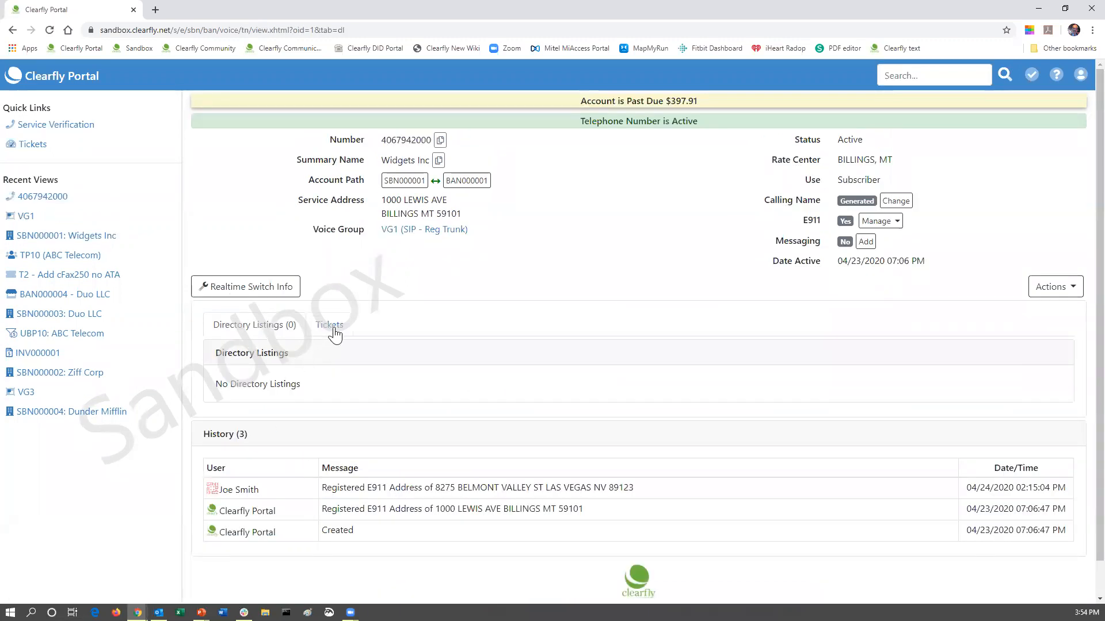
click(330, 326)
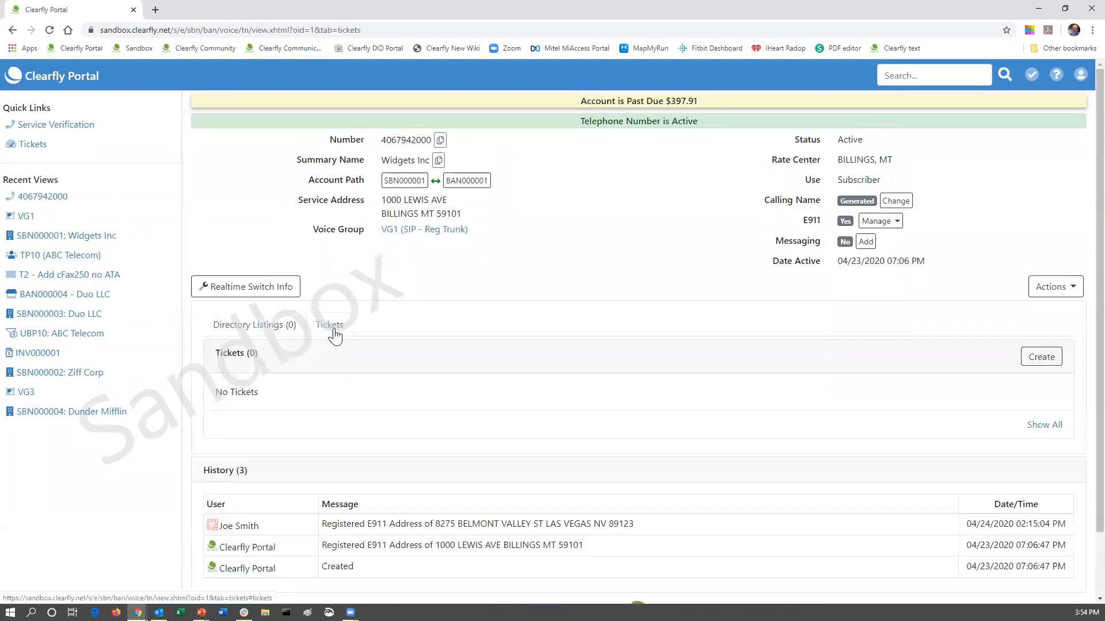
Create a Report a Problem, Voice/Fax ticket: subject 'Poor Audio', description 'Incoming calls very choppy'.
click(1043, 357)
click(536, 213)
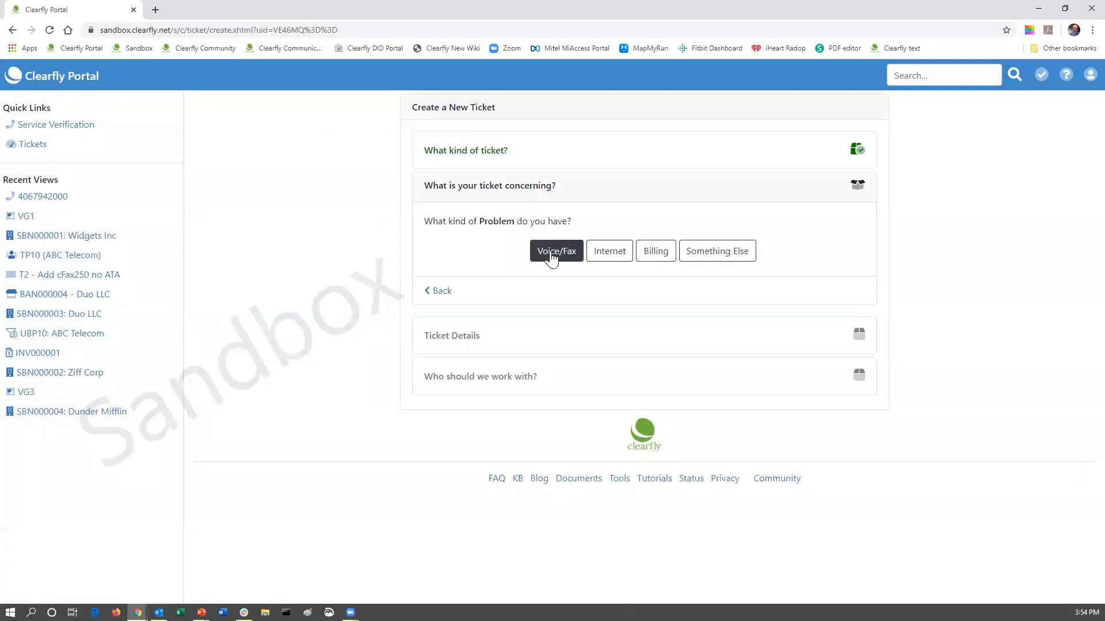
click(551, 253)
click(475, 292)
text(Poor Audio)
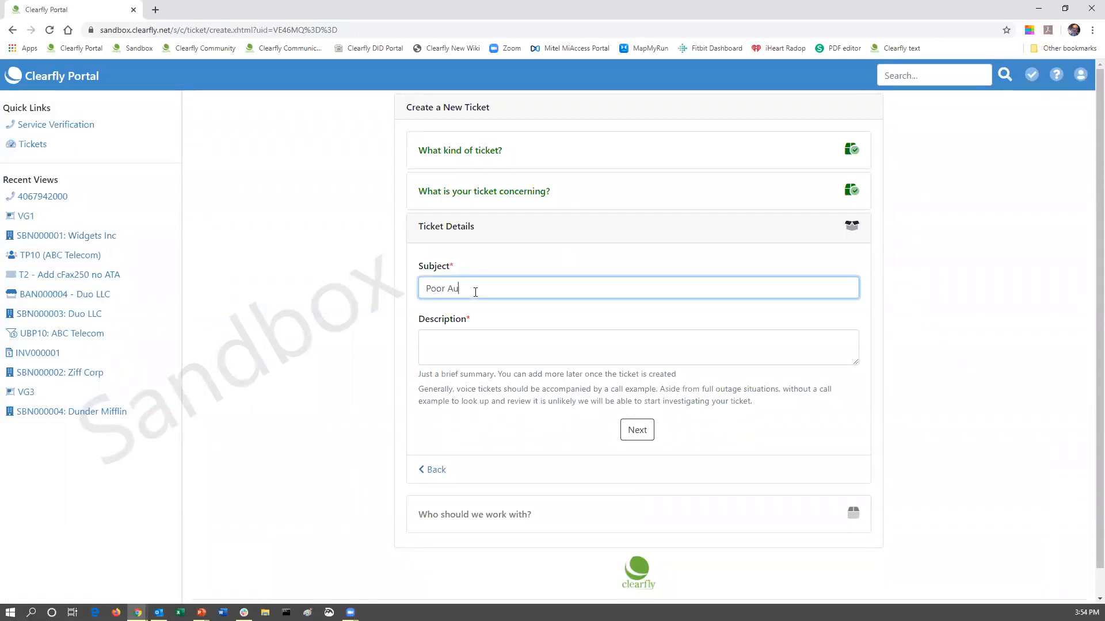
click(485, 339)
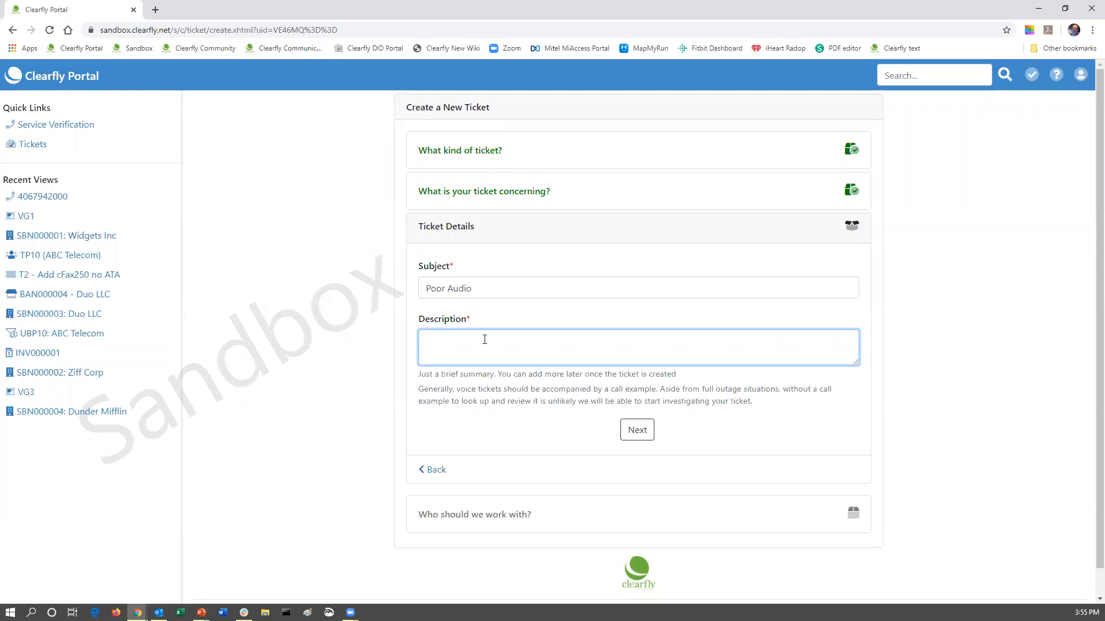
text(Incoming calls very choppy)
Pick the agent as the suggested contact and submit the Poor Audio ticket as T3.
click(635, 432)
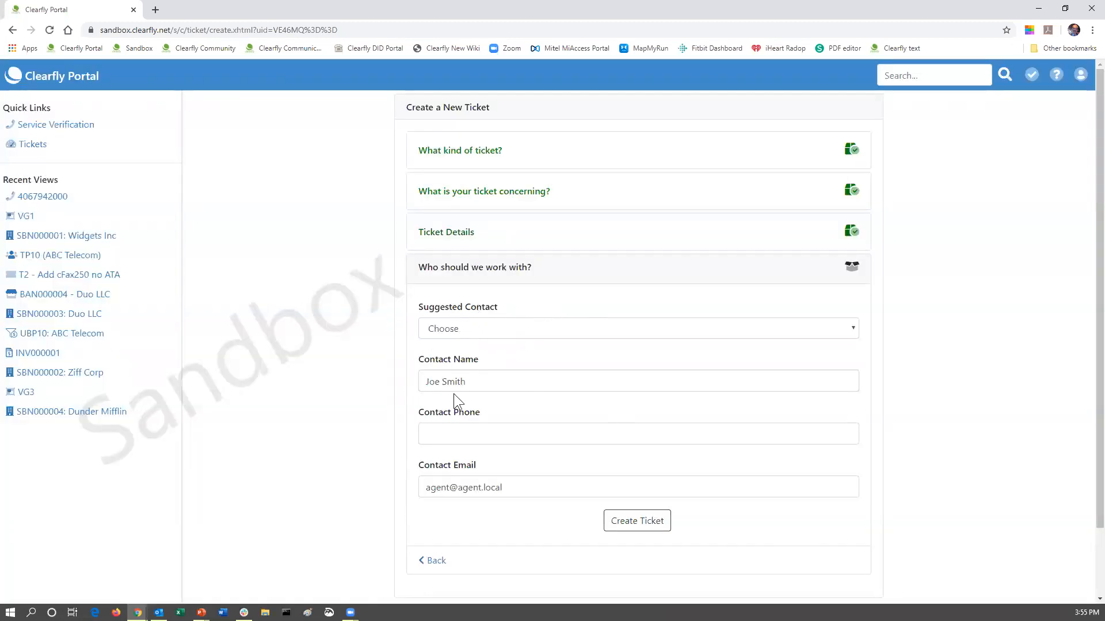
click(468, 327)
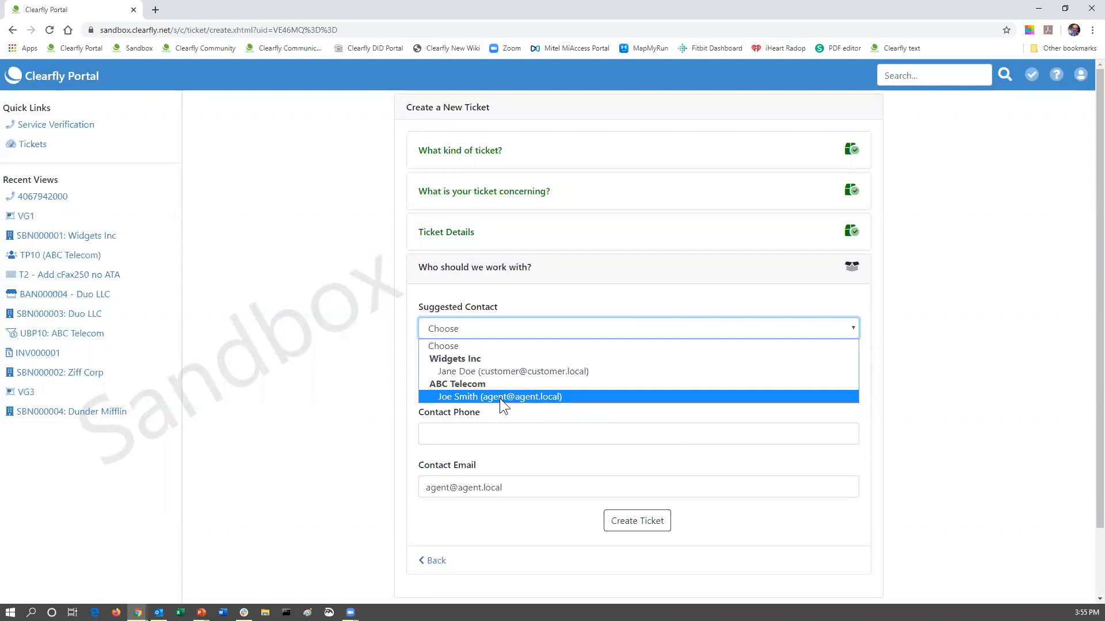
click(470, 396)
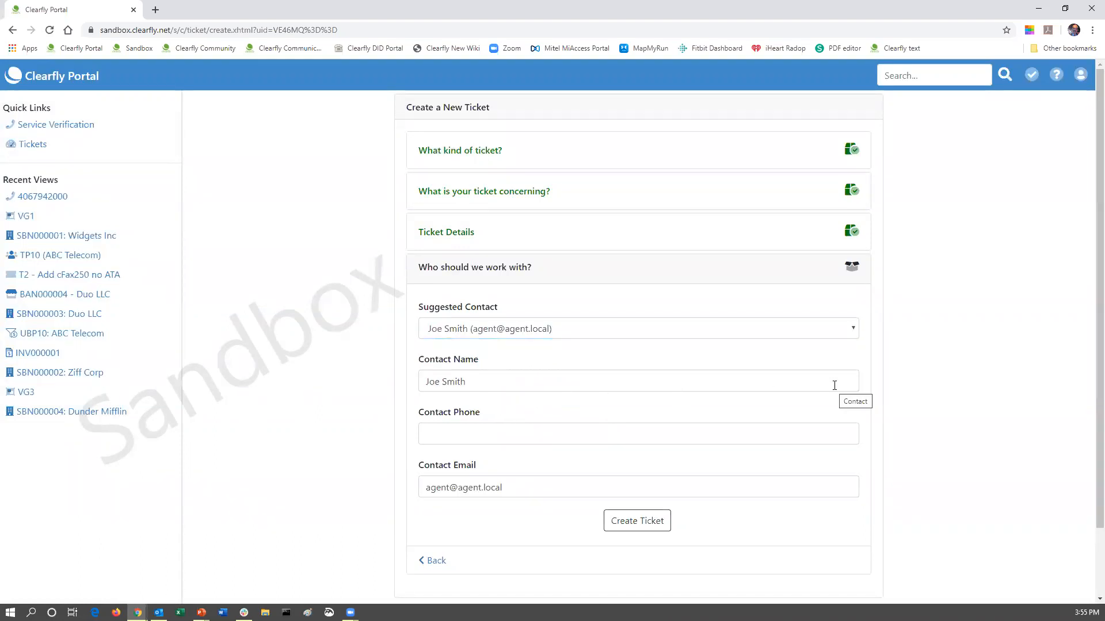
click(635, 521)
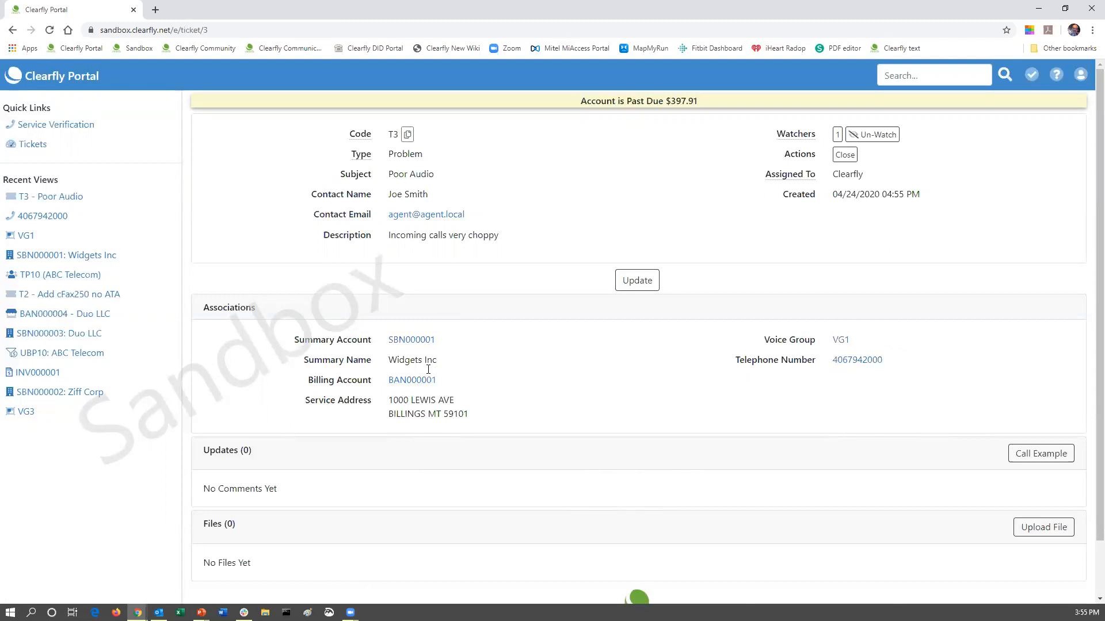
scroll(434, 364, down, 1)
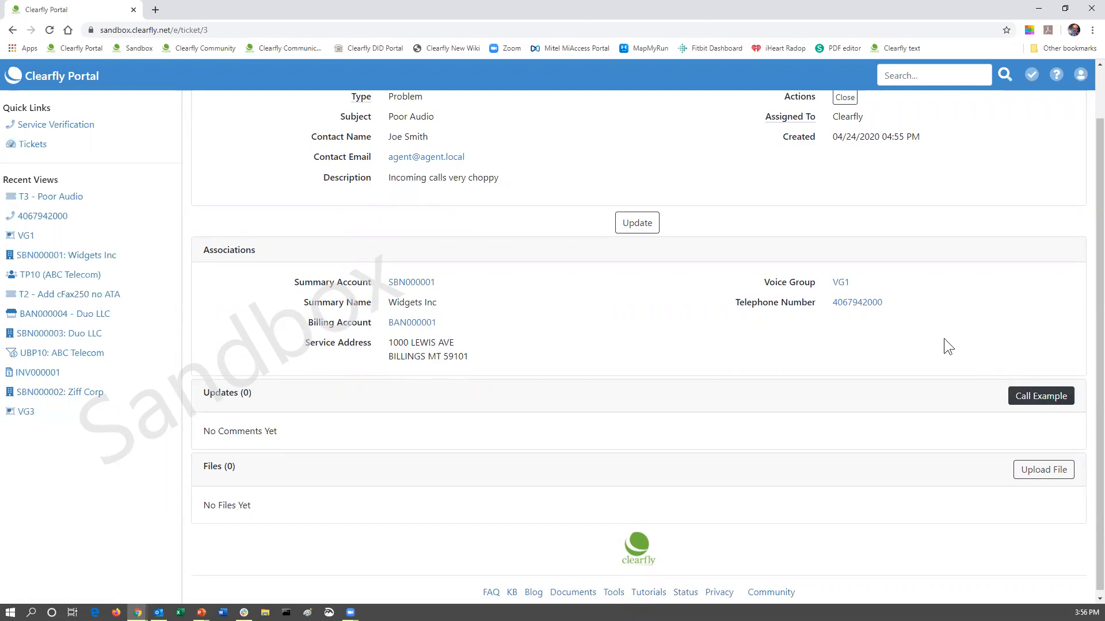
drag(893, 301, 830, 303)
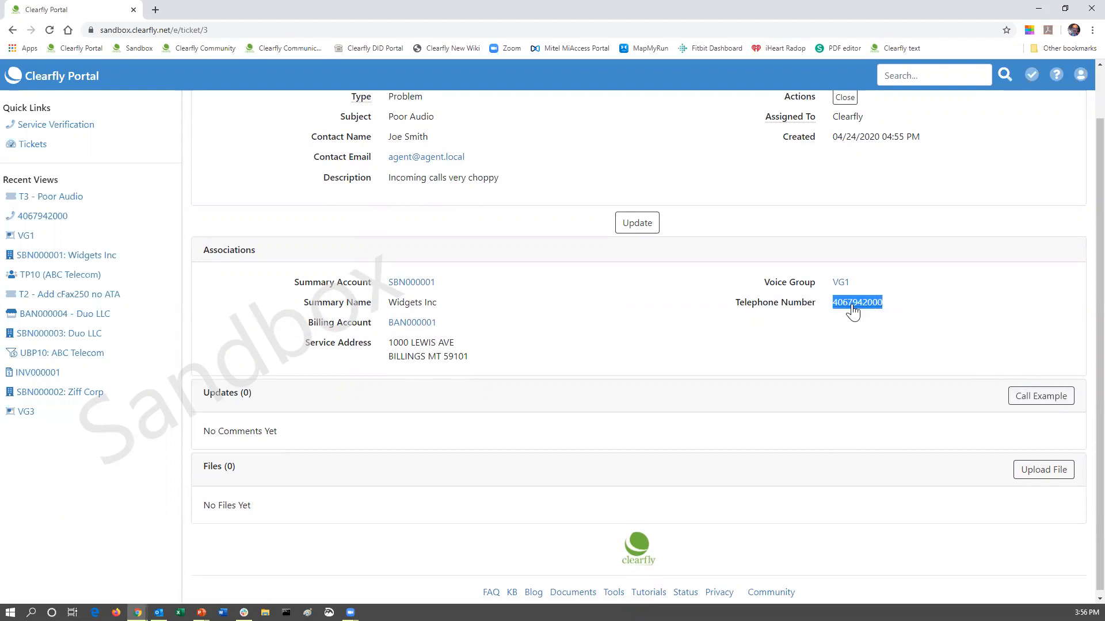
right_click(853, 303)
click(890, 412)
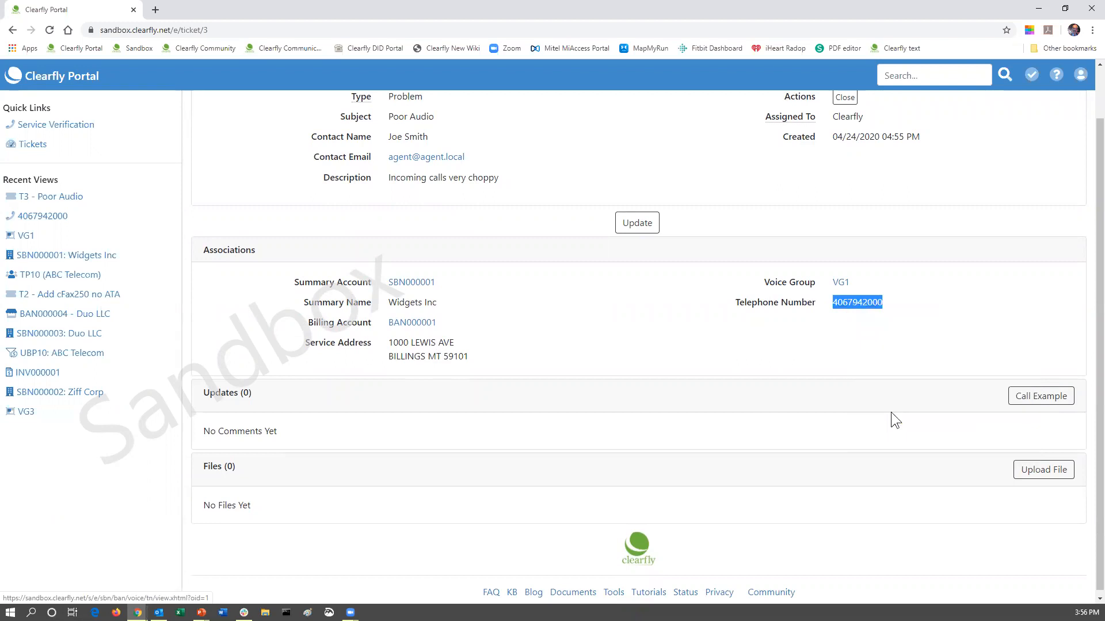
Add a call example to T3 dated 04/24/2020 at 03:00 PM.
click(1043, 397)
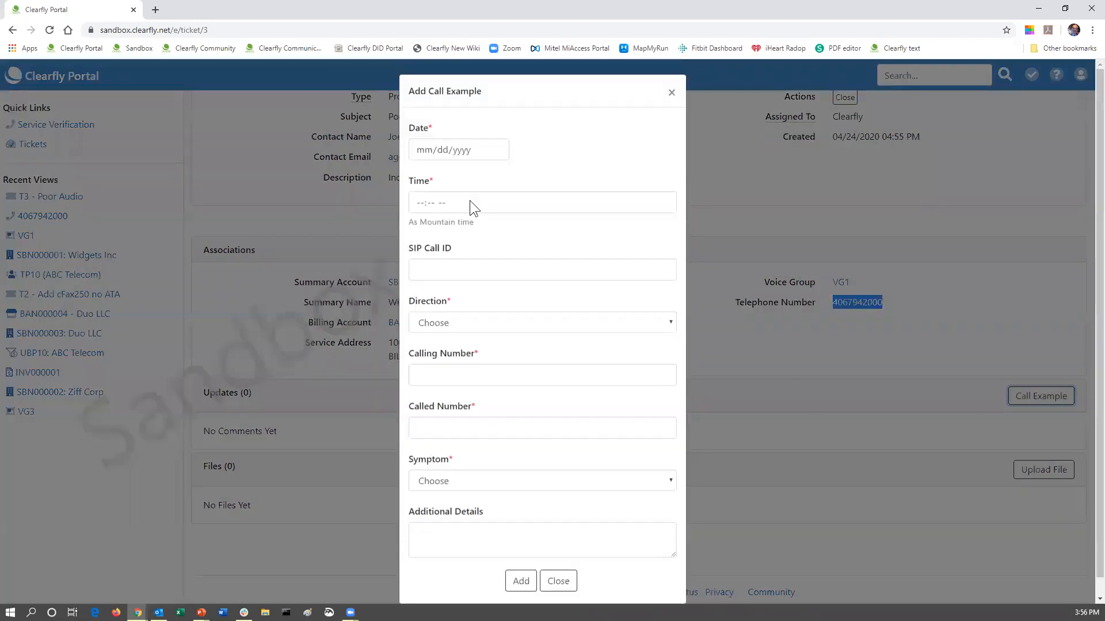
click(496, 150)
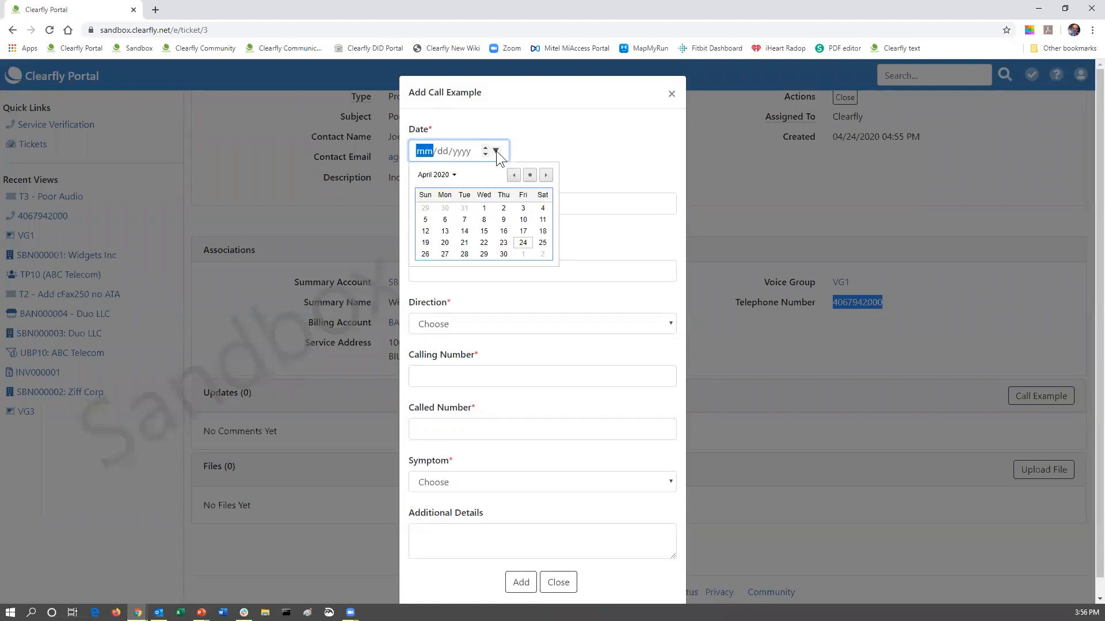
click(523, 242)
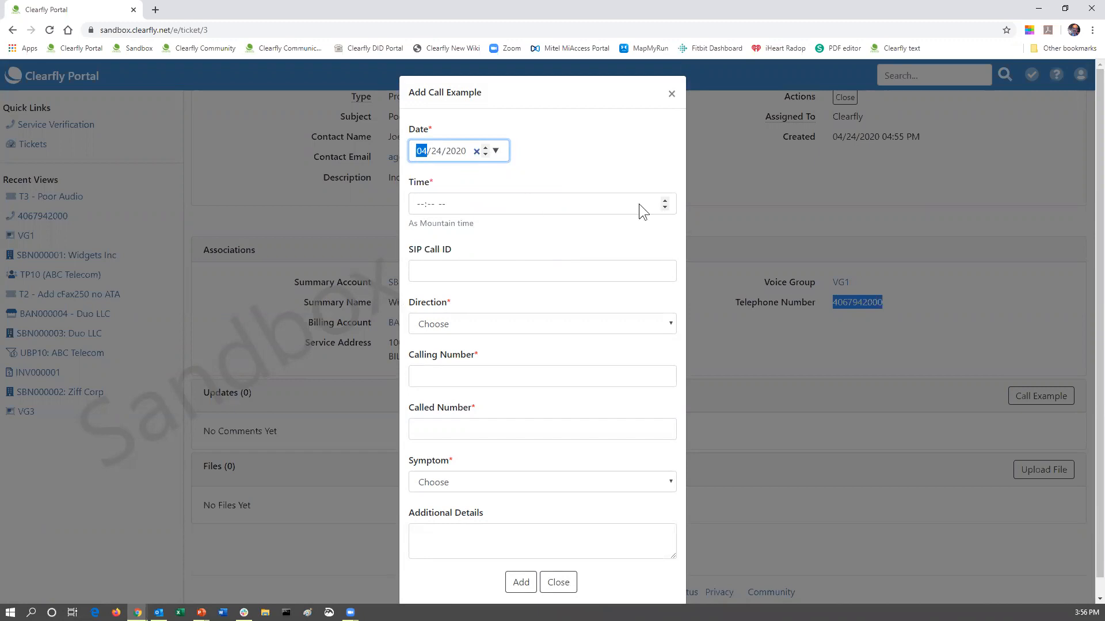
click(522, 210)
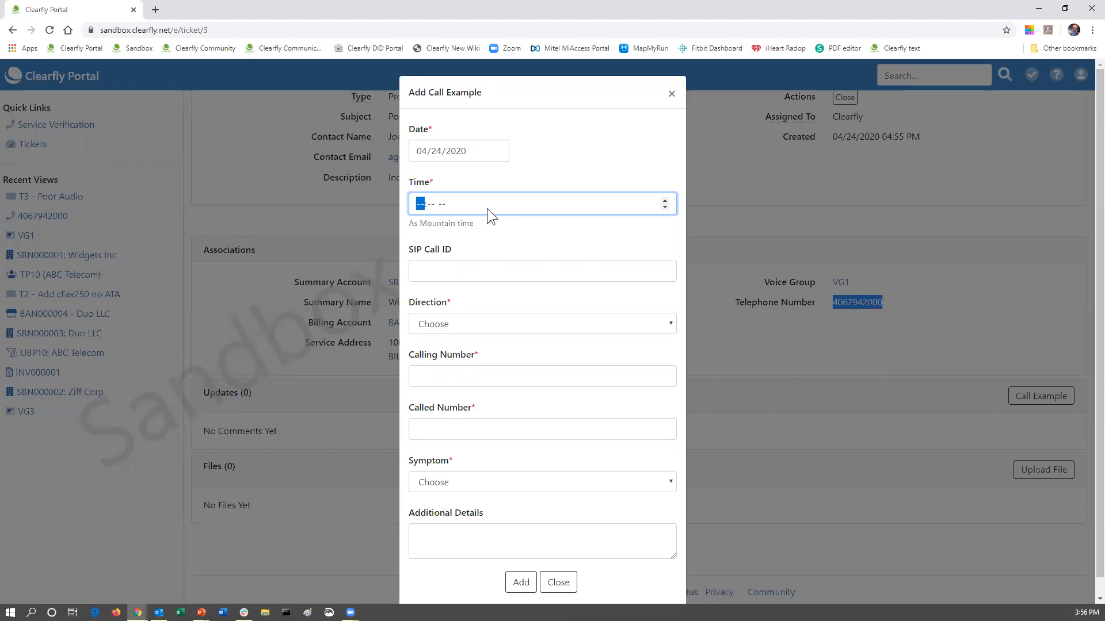
text(0300p)
click(448, 325)
click(448, 353)
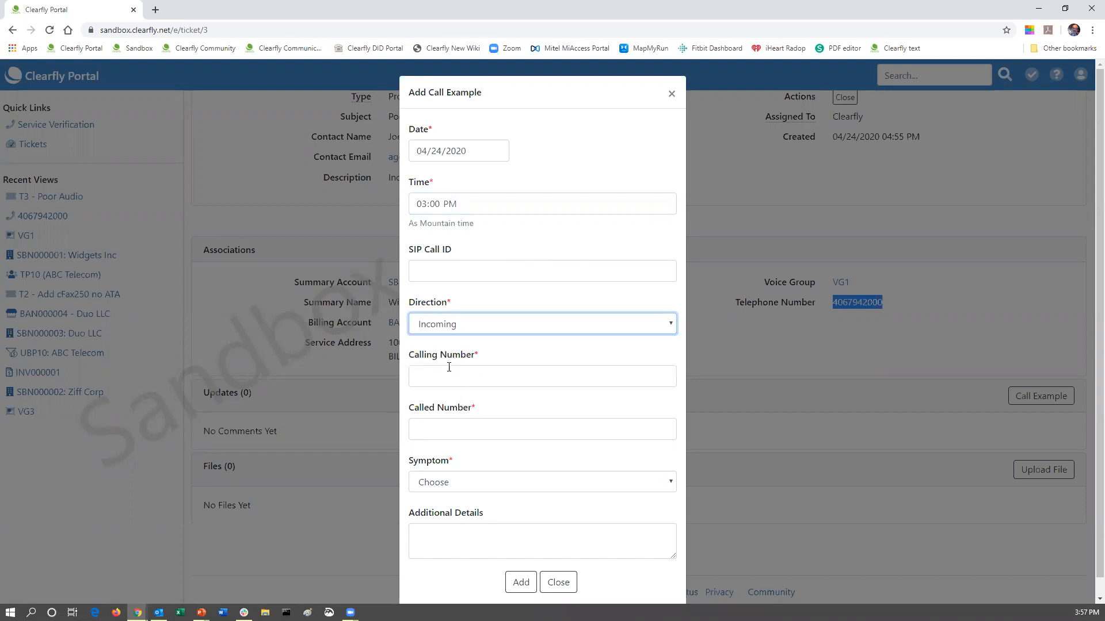
click(444, 374)
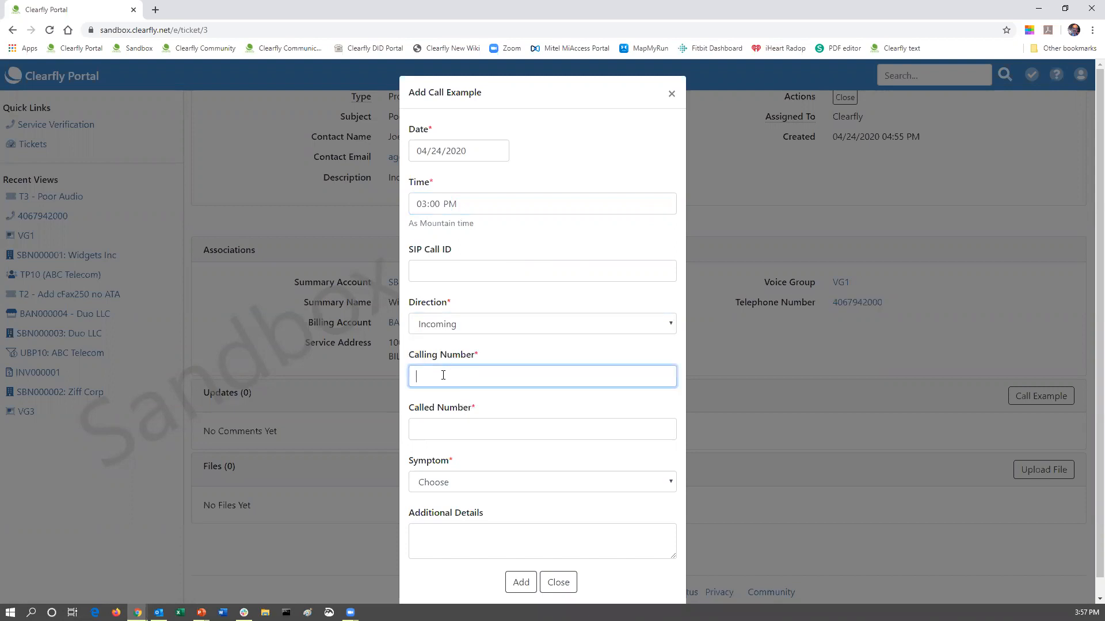
click(440, 432)
key(ctrl+v)
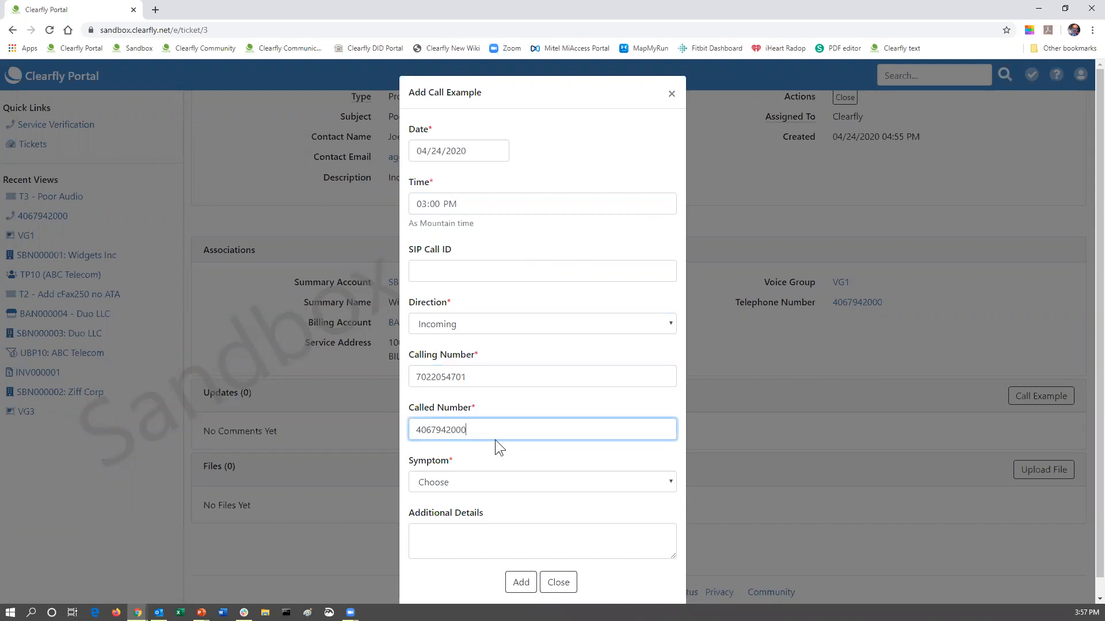
Choose symptom 'Poor audio from called to calling', note 'Happened only 1', and save the call example.
click(448, 481)
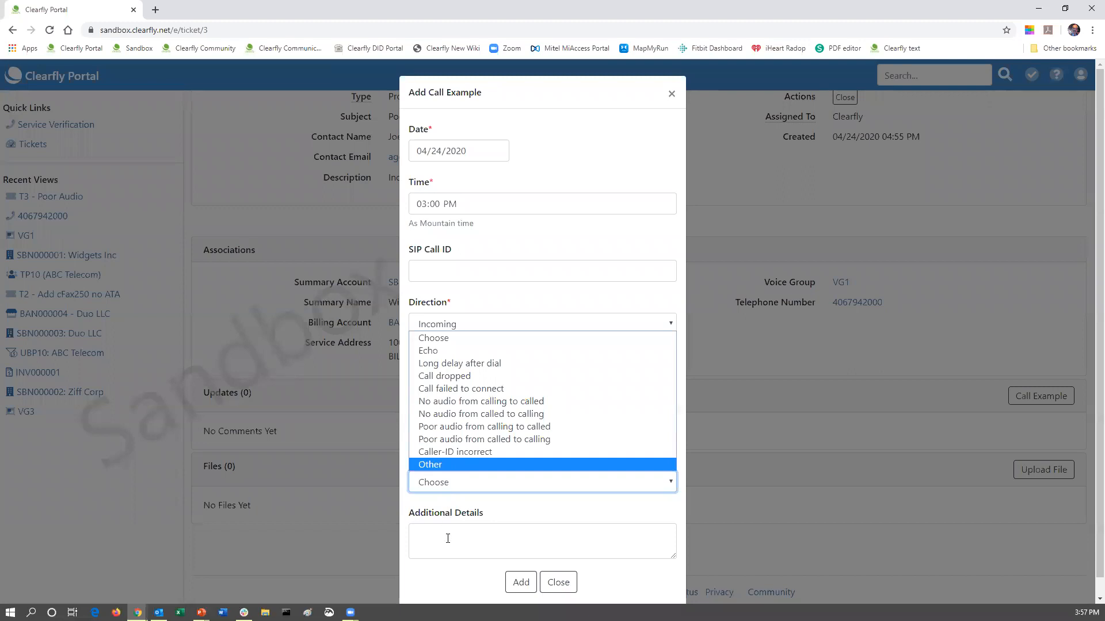
click(449, 439)
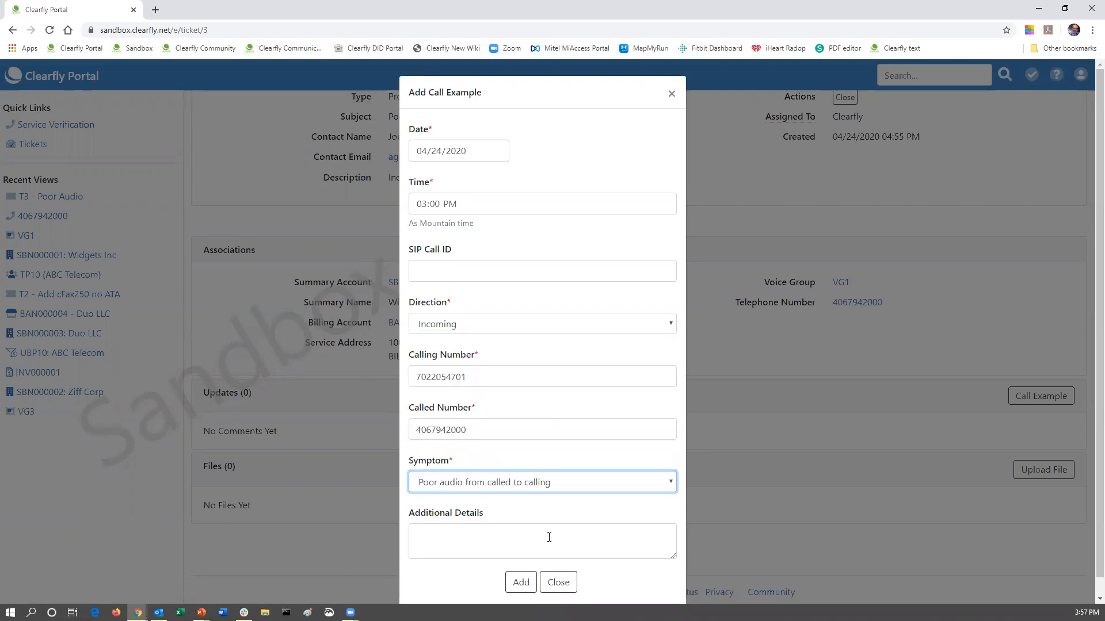
click(455, 539)
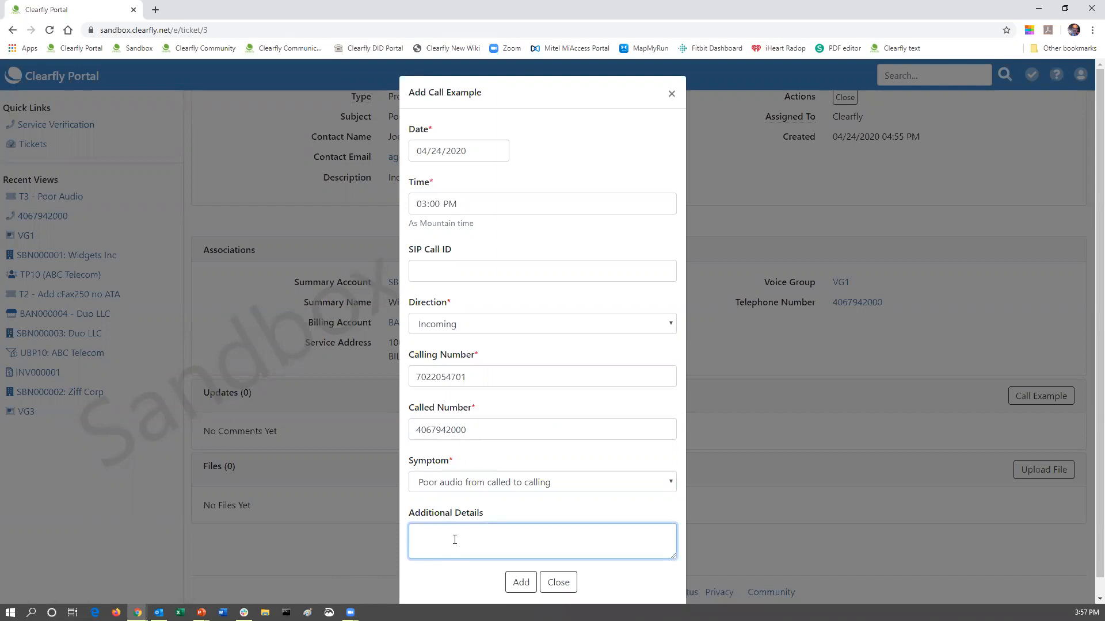
text(Happened only 1)
click(520, 582)
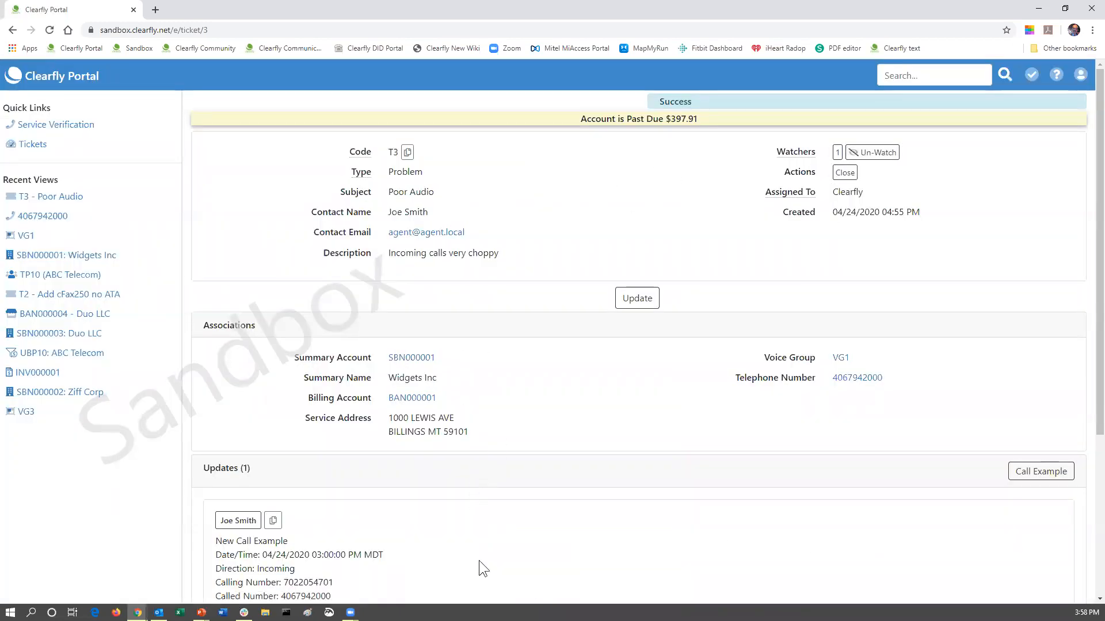
scroll(329, 549, down, 2)
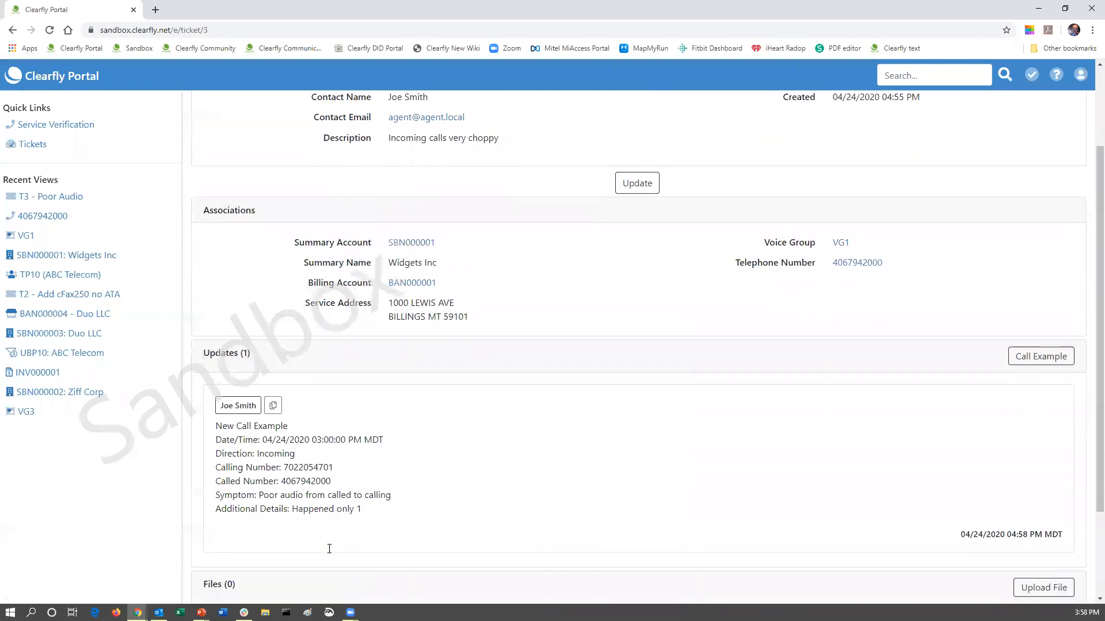
scroll(329, 546, up, 2)
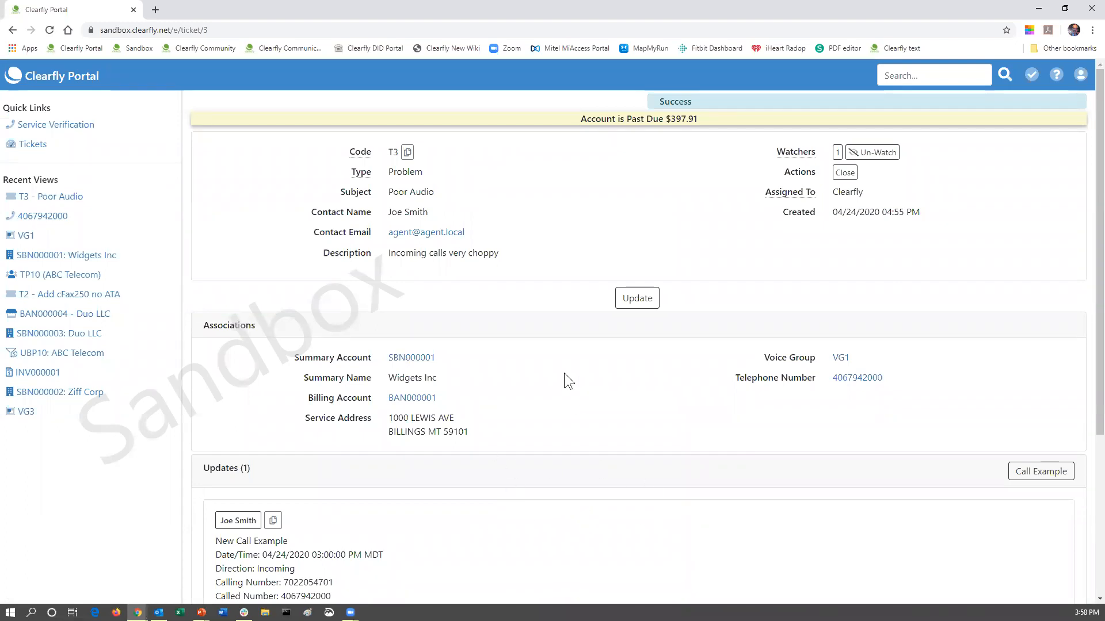
scroll(498, 465, down, 4)
Via ABC Telecom's Account Access list, briefly check Ziff Corp's payments, then open Widgets Inc SBN000001.
click(14, 84)
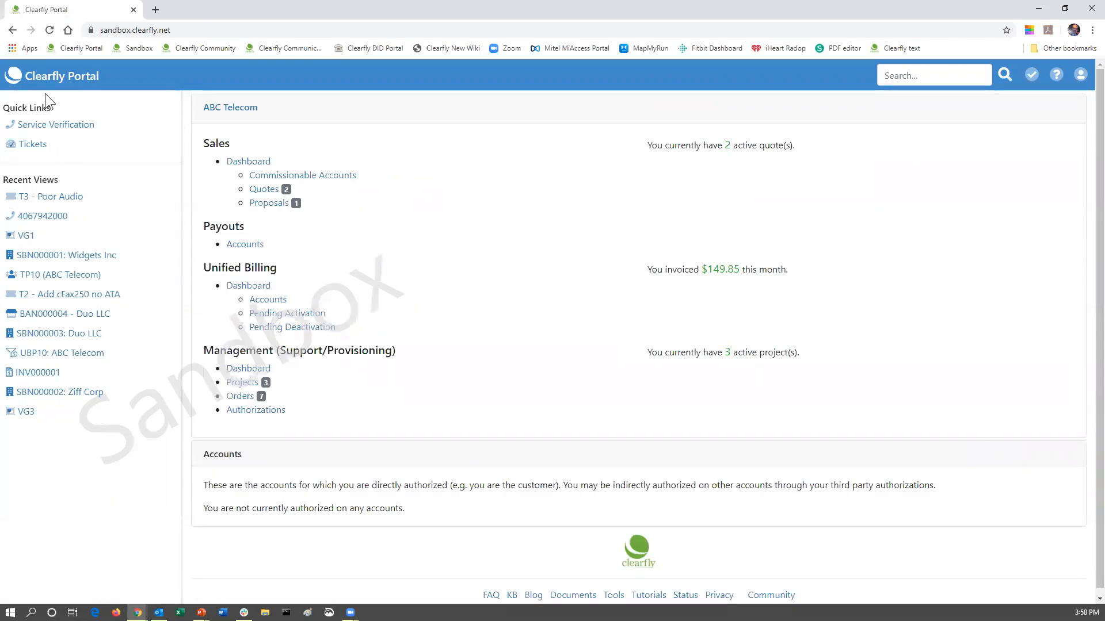
click(248, 371)
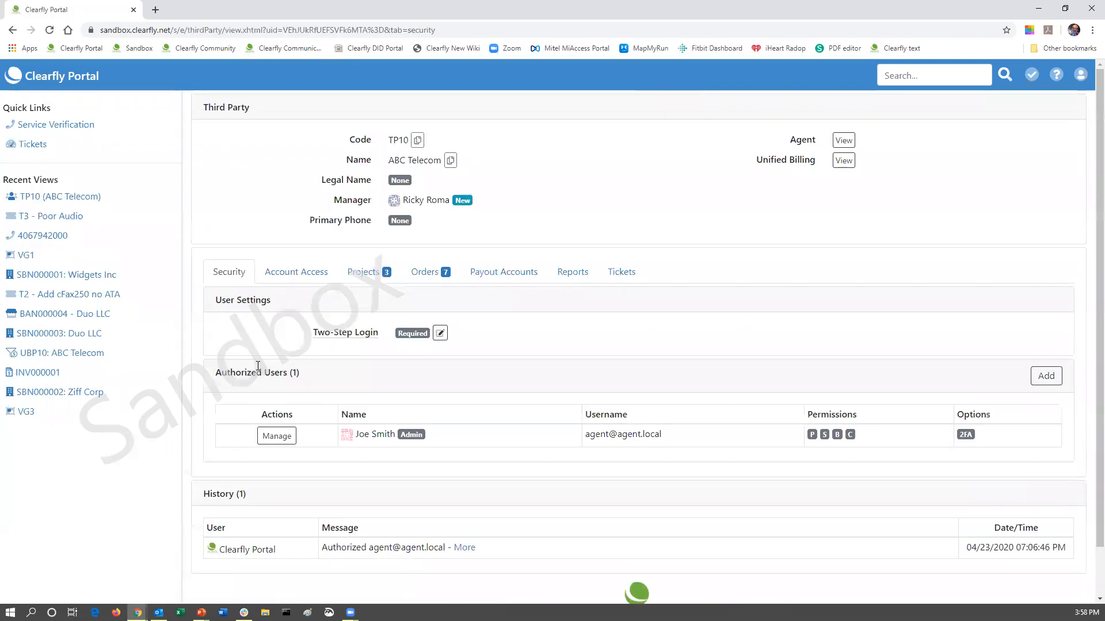
click(291, 277)
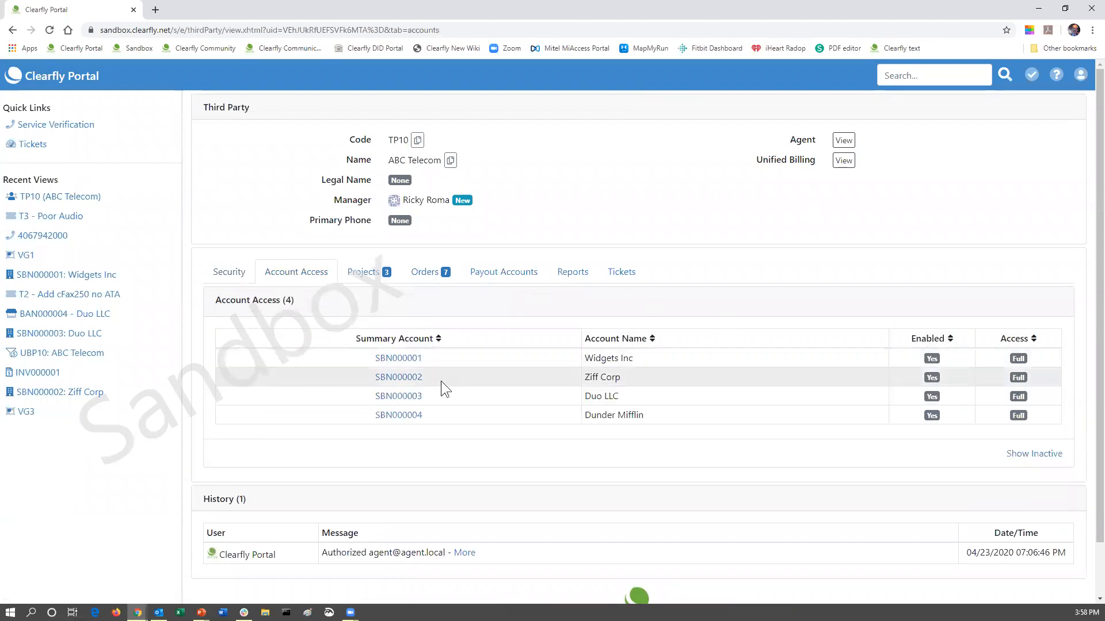
click(396, 378)
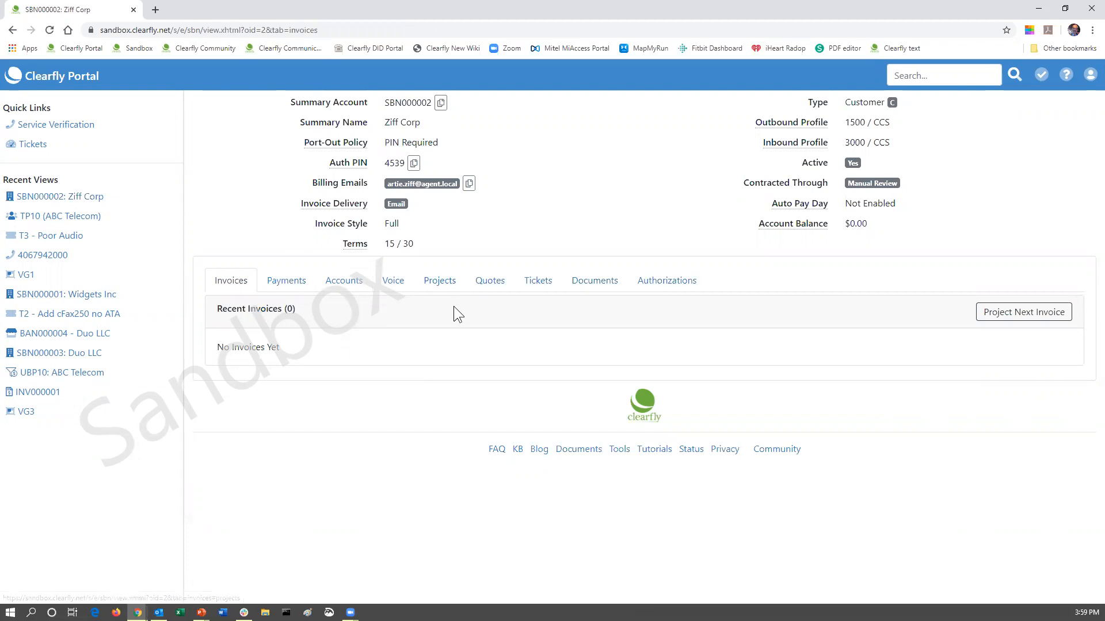
click(288, 284)
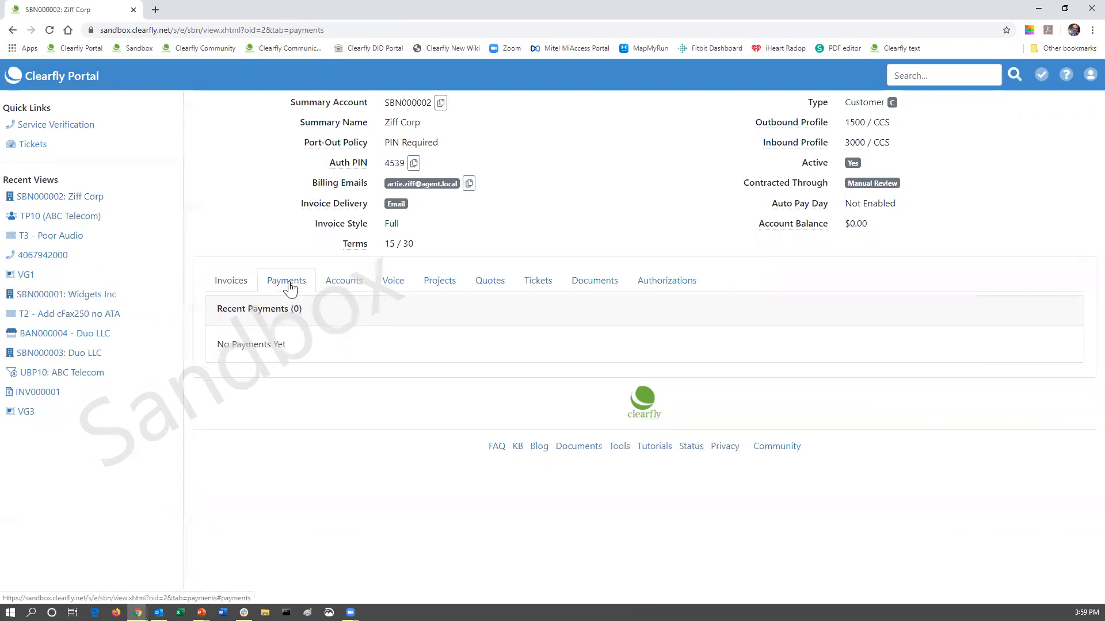
click(13, 30)
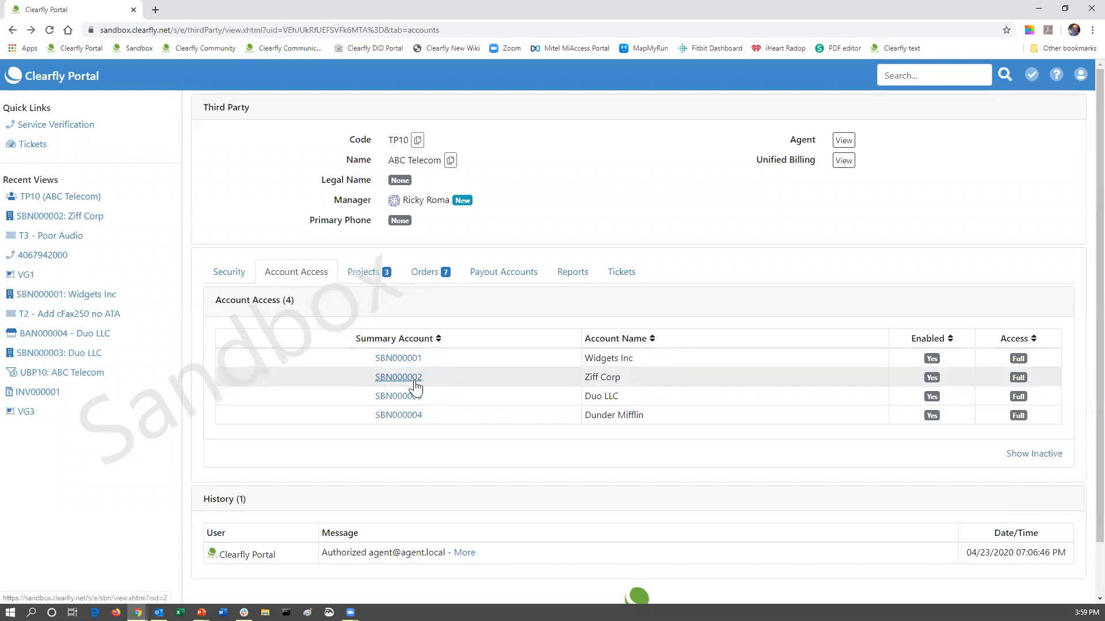
click(385, 359)
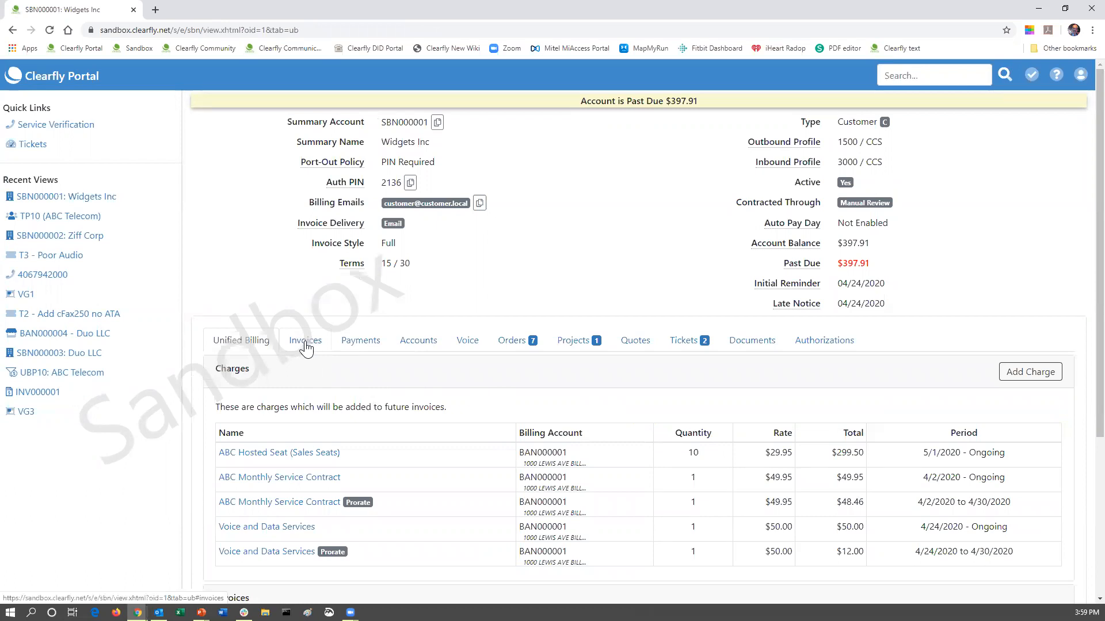
Copy invoice number INV000003 from the Widgets Inc invoices list.
click(306, 347)
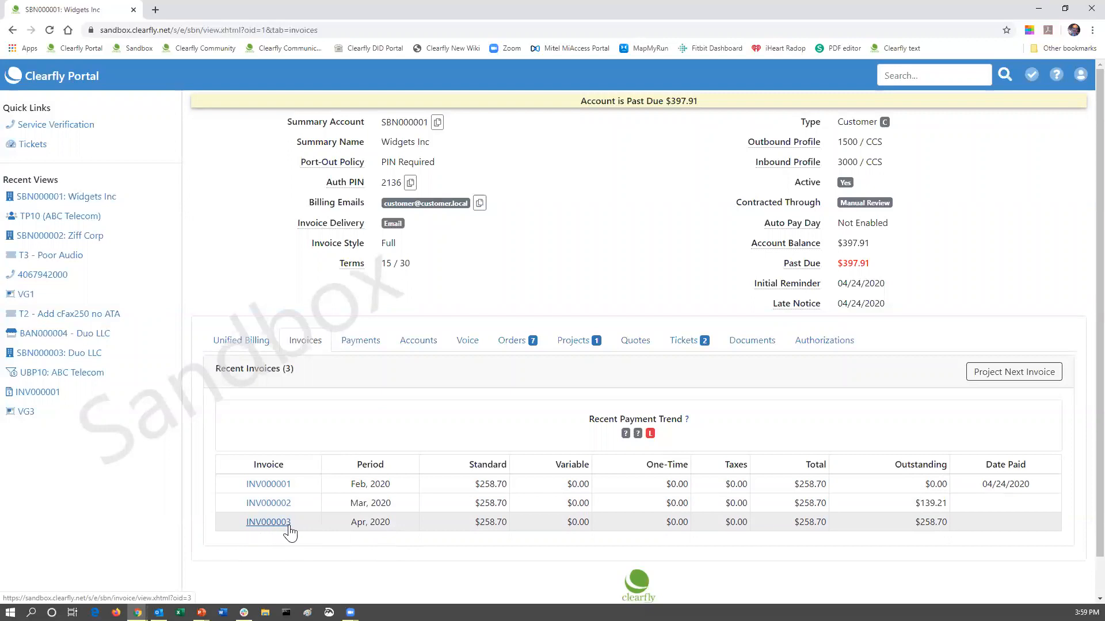
drag(306, 525, 239, 526)
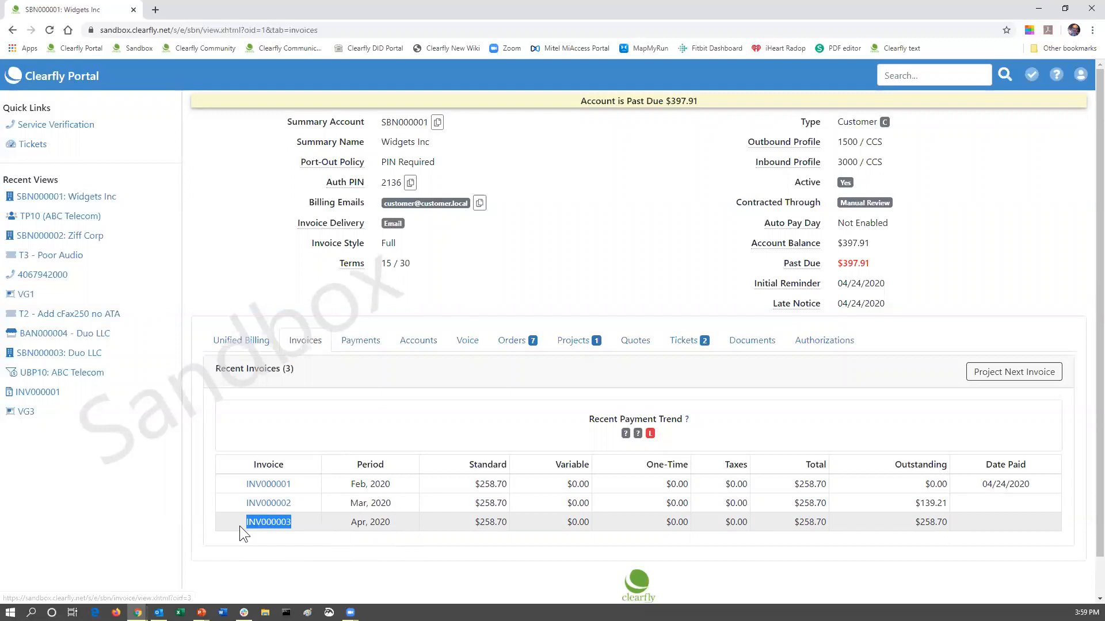
right_click(268, 525)
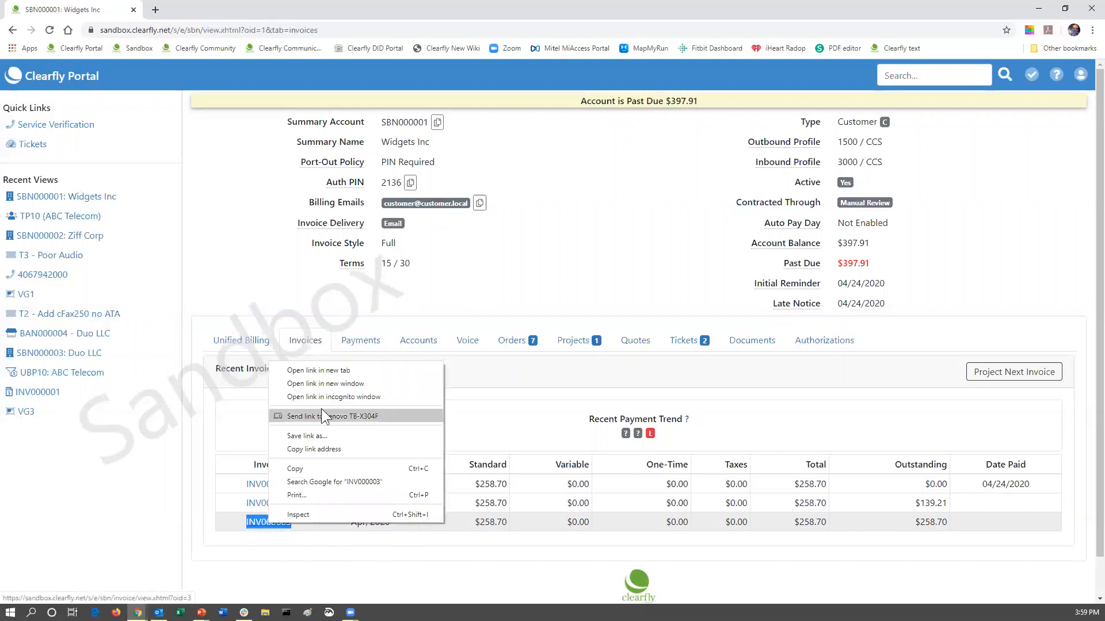
click(314, 468)
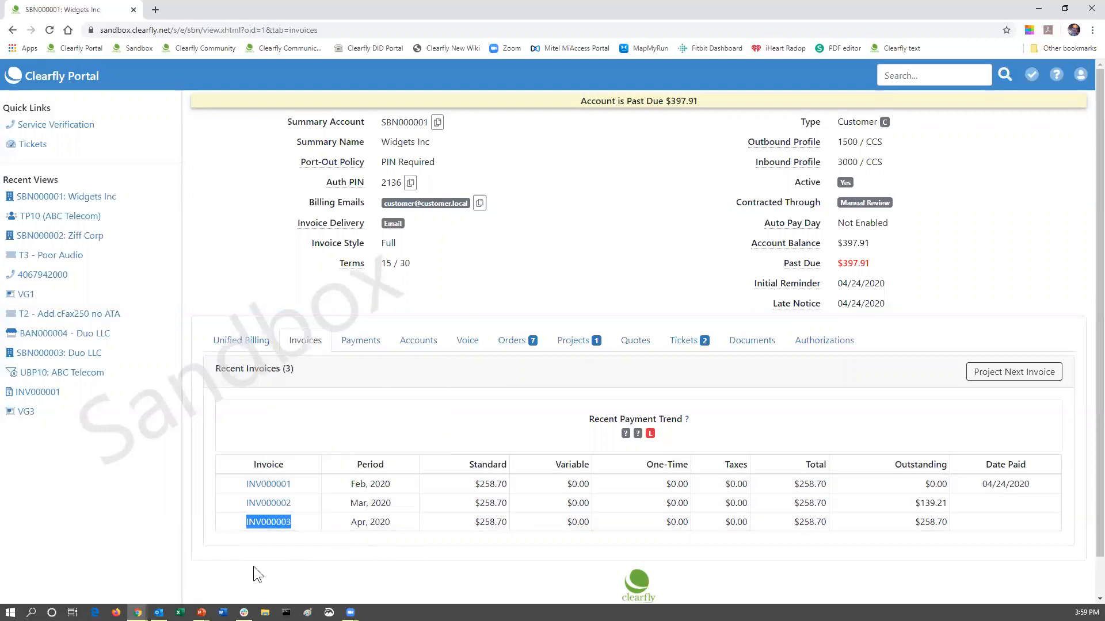
Review invoice INV000003's charges, then return to SBN000001's ticket list.
click(277, 520)
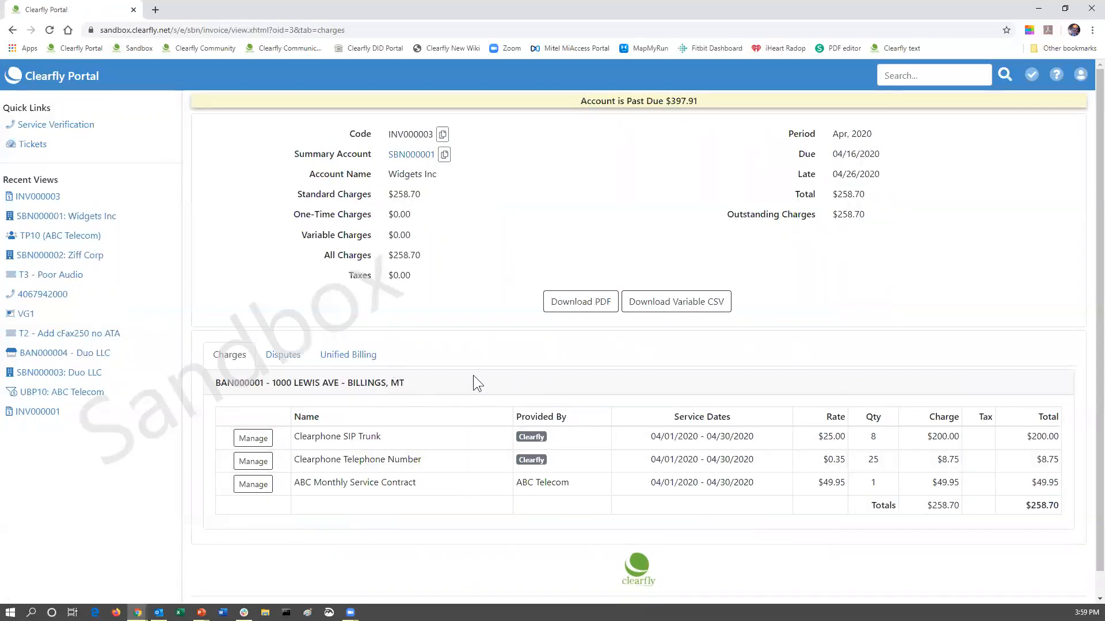
click(407, 155)
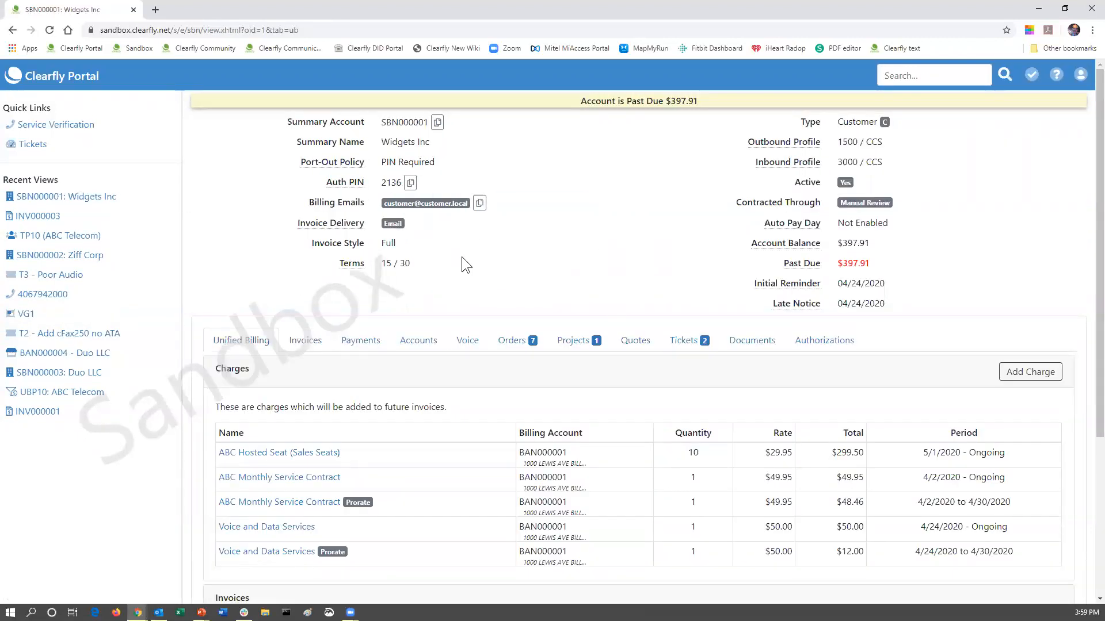
click(684, 346)
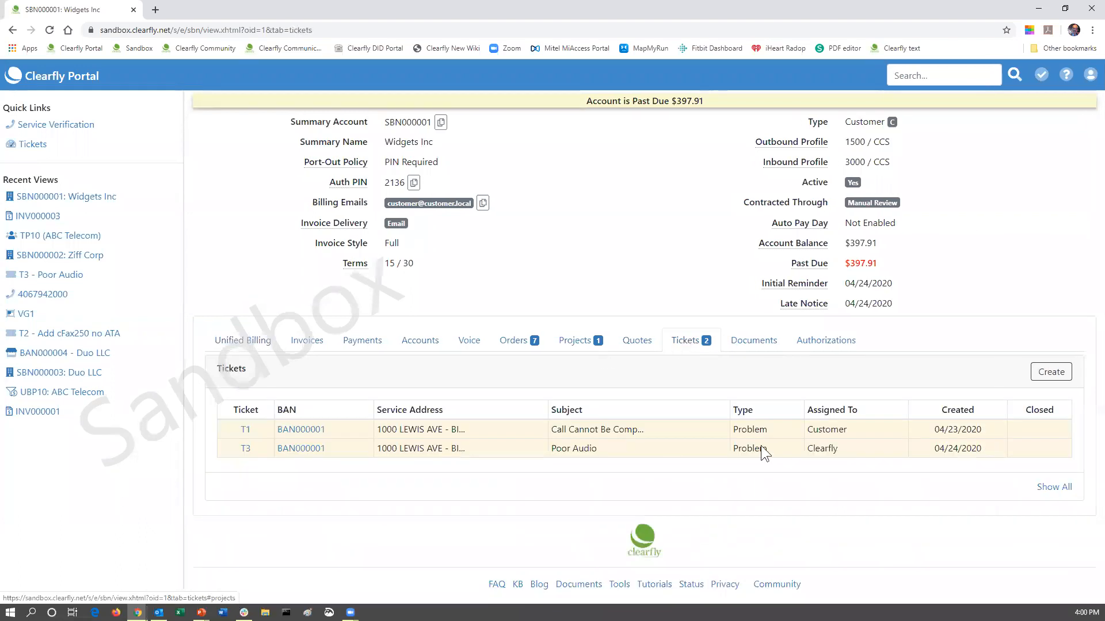
Start a new Widgets Inc ticket and classify it as a Billing question.
click(1056, 382)
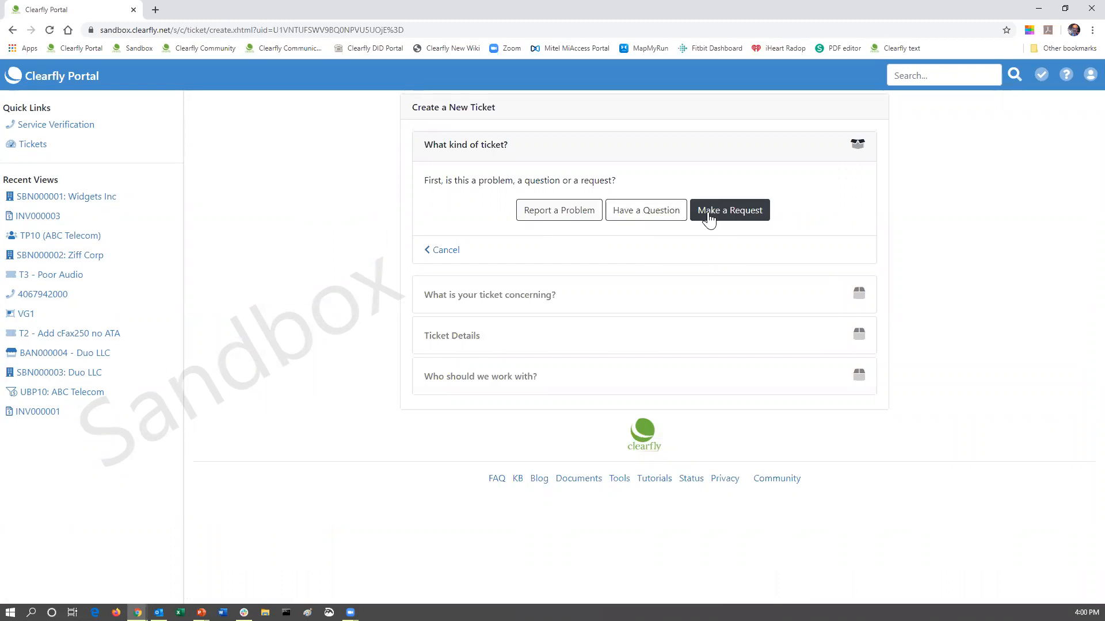
click(649, 213)
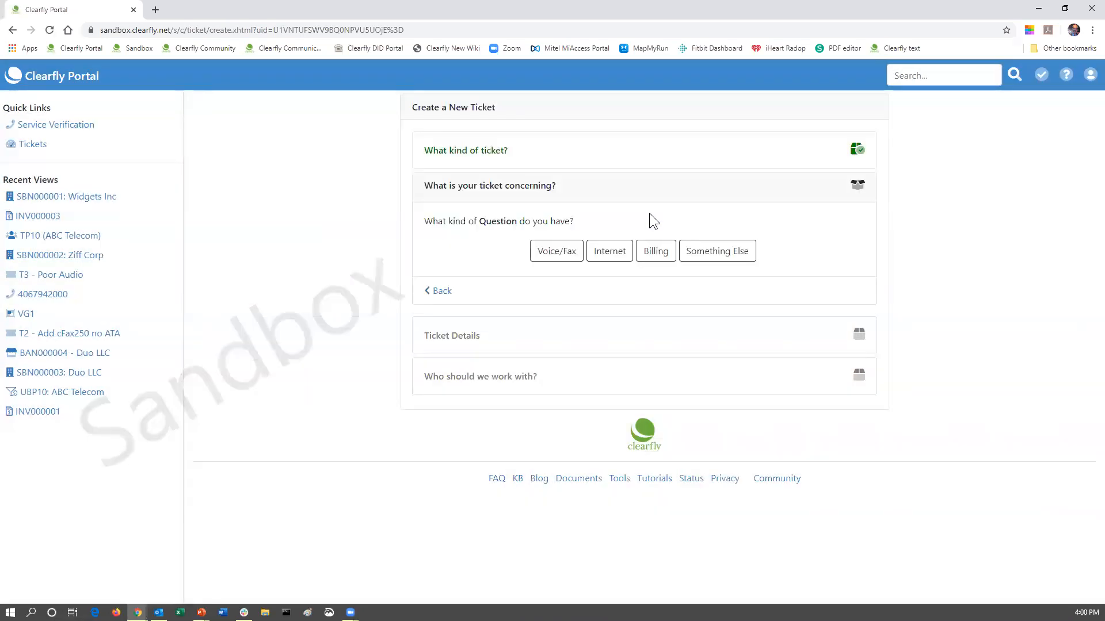
click(661, 259)
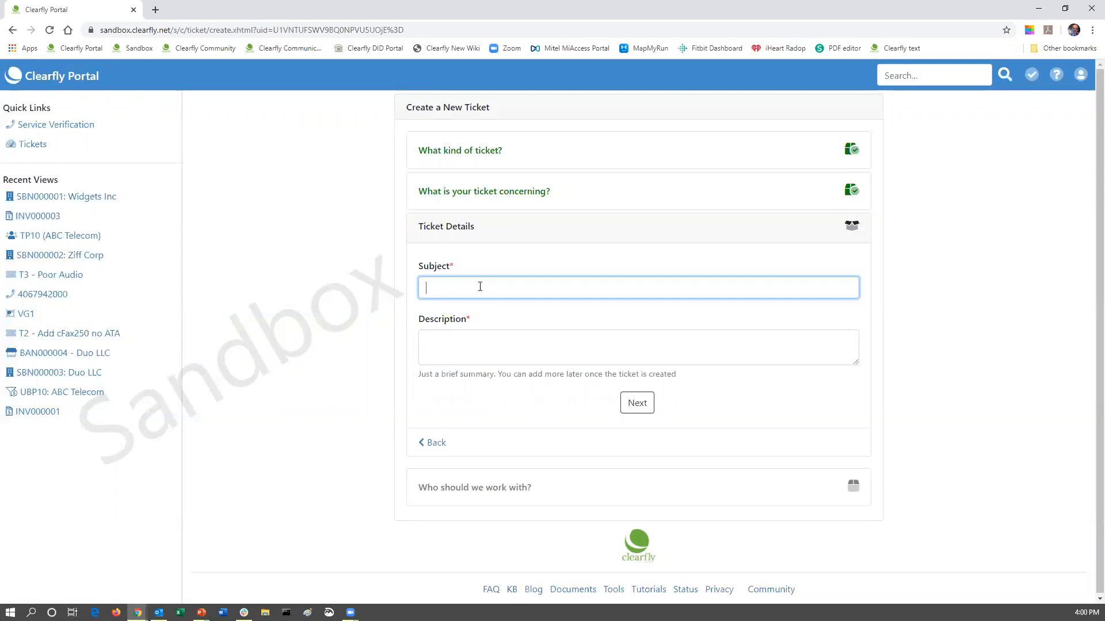
Enter subject 'Question regarding charges on INV000003' and description 'Can you please call to discuss invoice charges'.
text(Question regarding charges on)
key(ctrl+v)
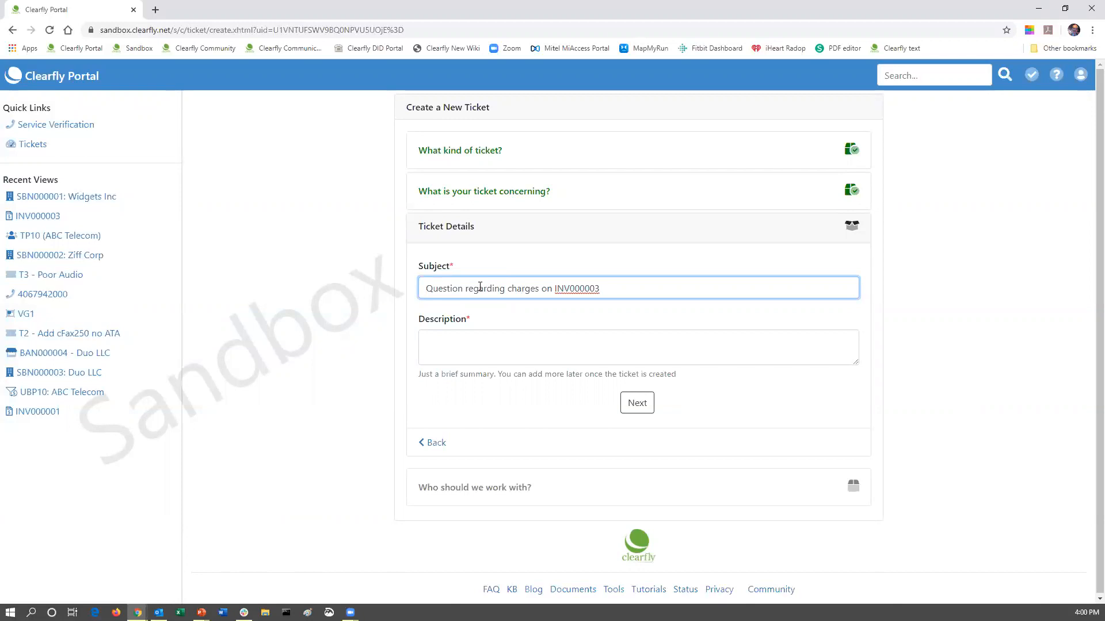
click(474, 344)
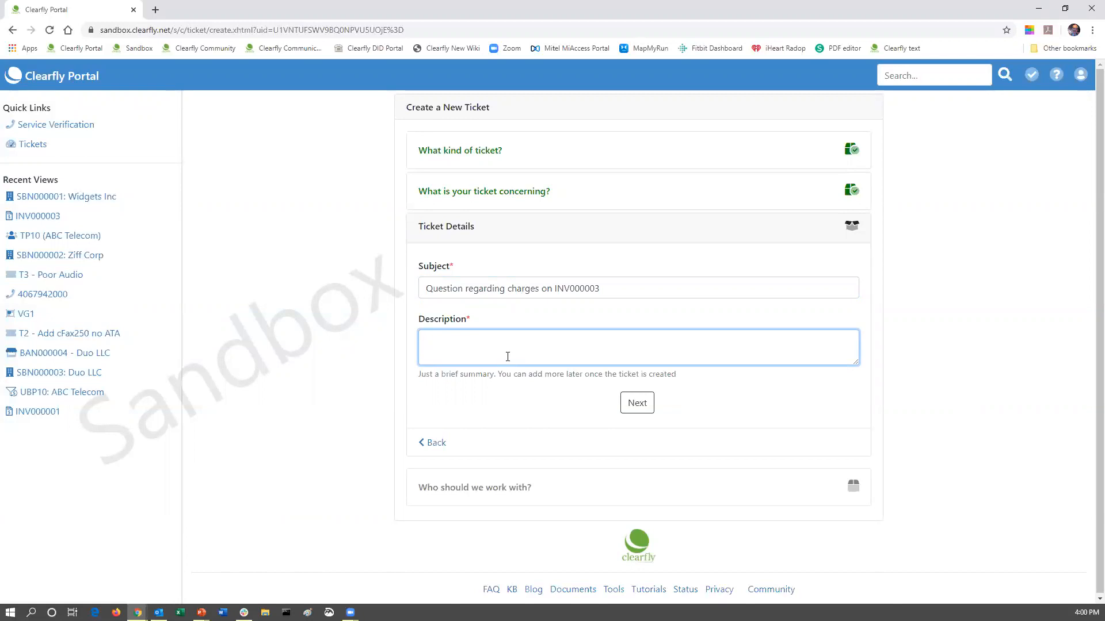
text(Can you please call to discuss invoice charges)
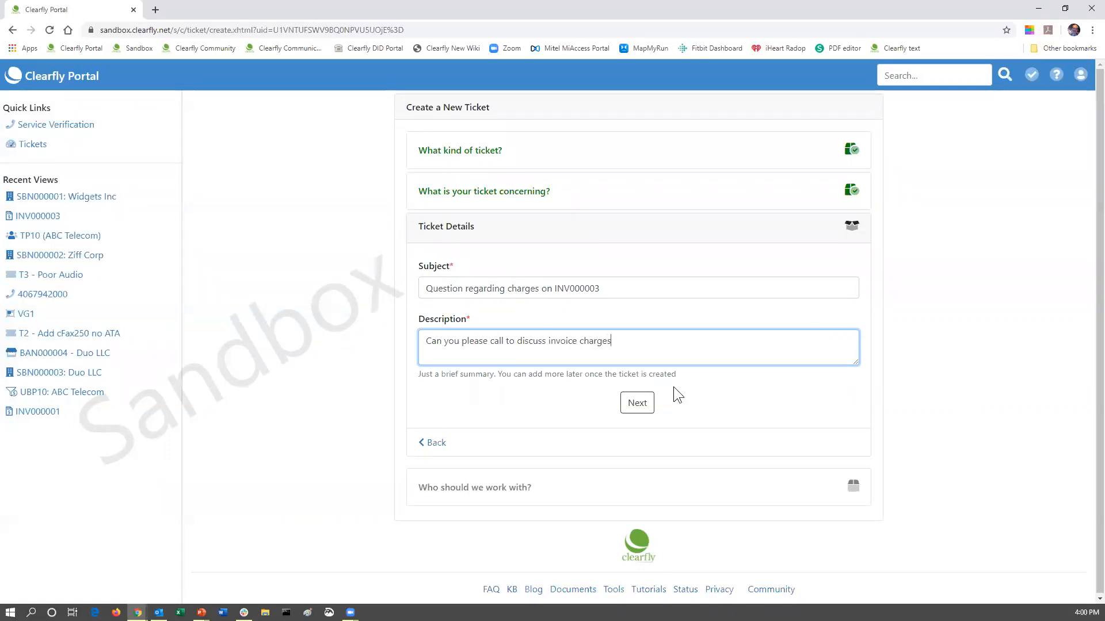
click(642, 405)
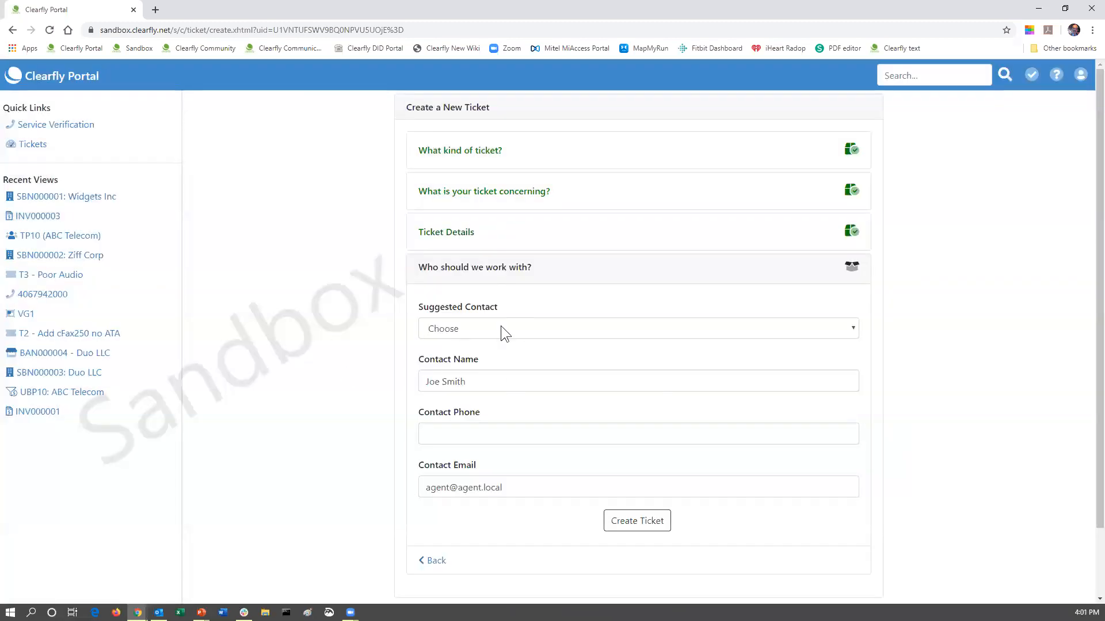
Pick the ABC Telecom suggested contact and create the ticket as T4.
click(466, 327)
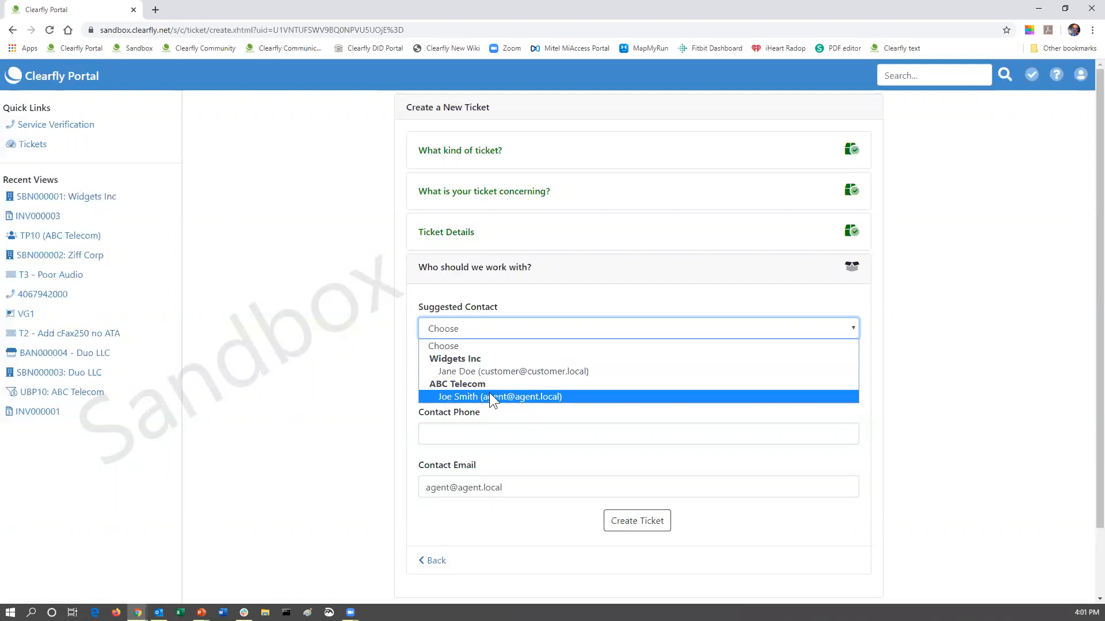
click(463, 396)
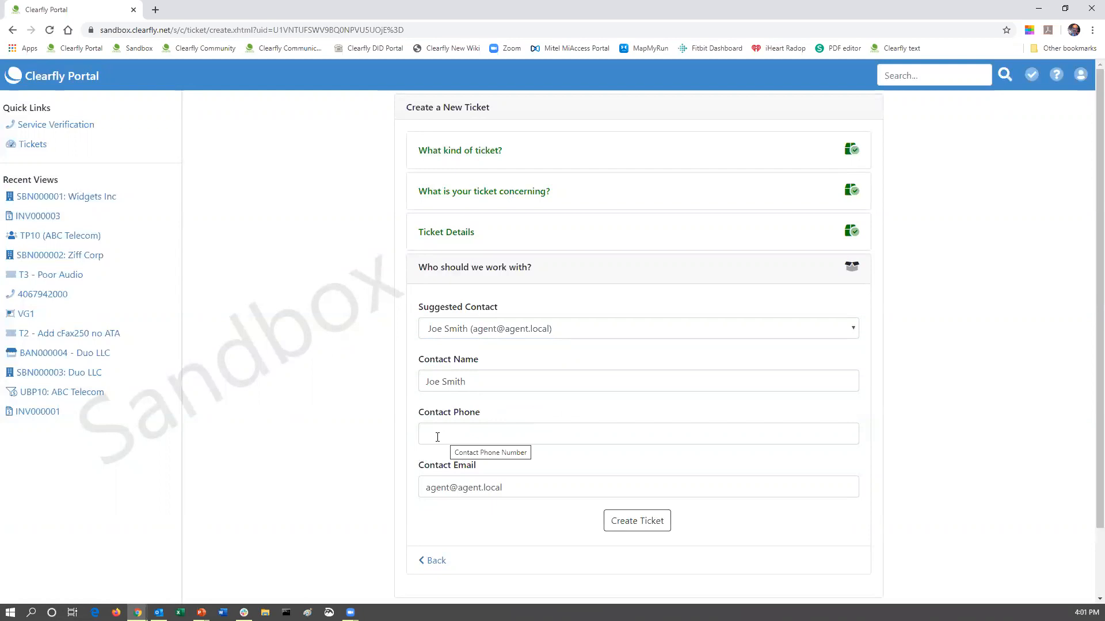
click(635, 521)
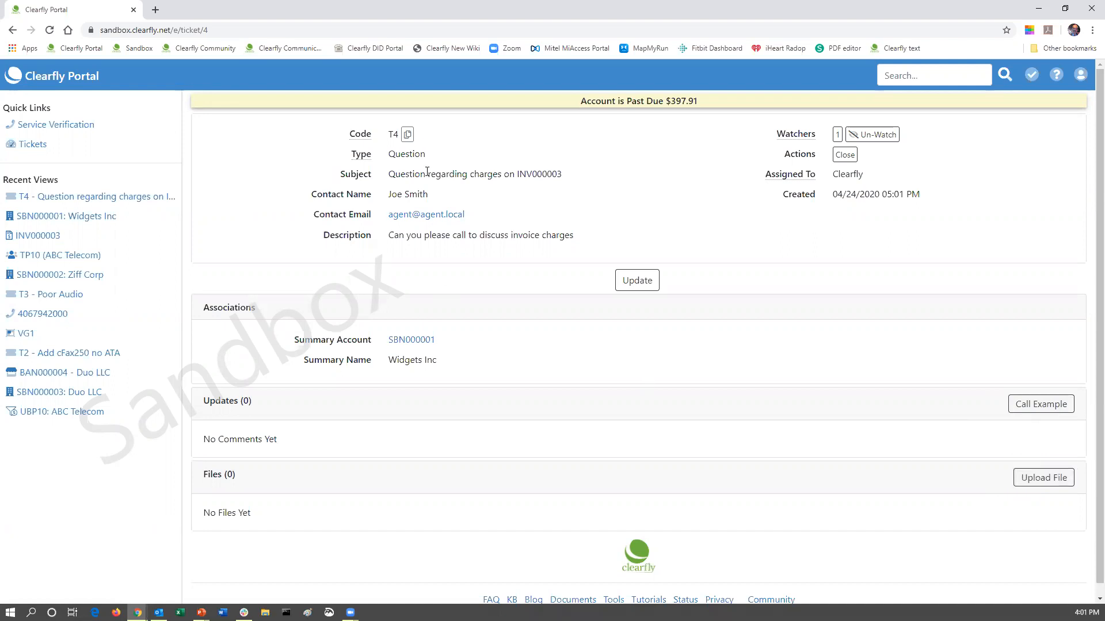
Go back to the ABC Telecom home dashboard using the portal logo.
click(51, 86)
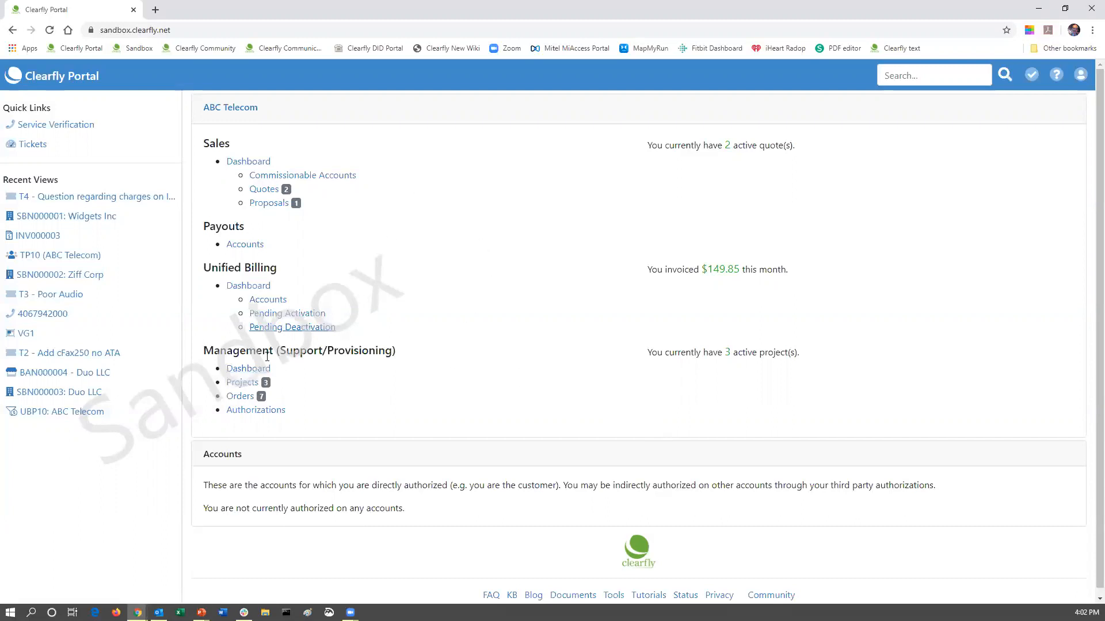
Reach SBN000001 through the ABC Telecom third party's Account Access list.
click(241, 370)
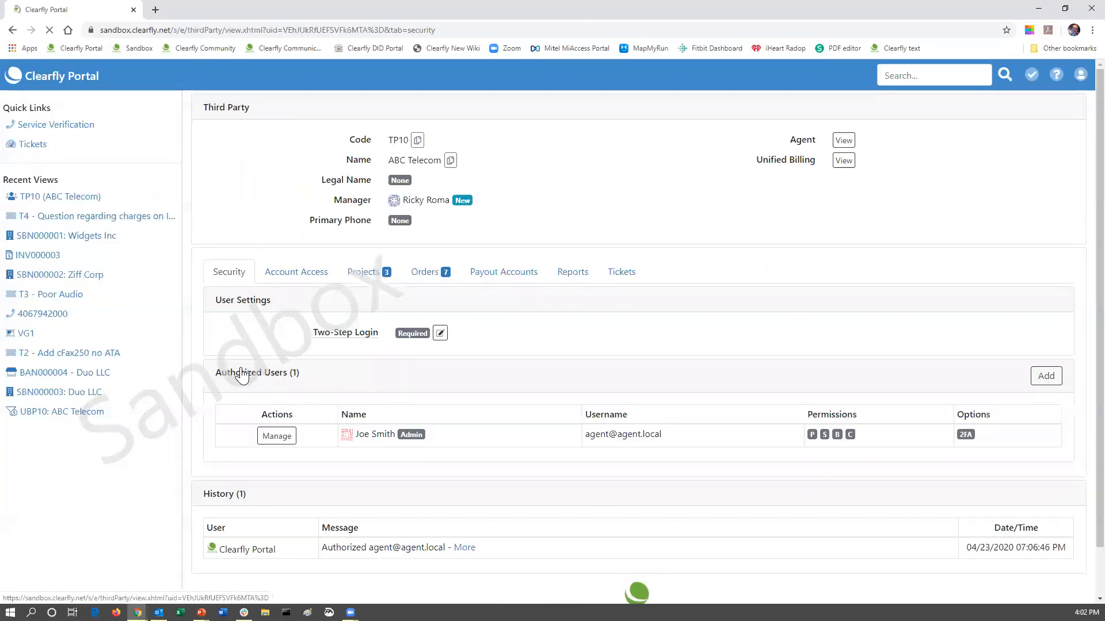
click(299, 278)
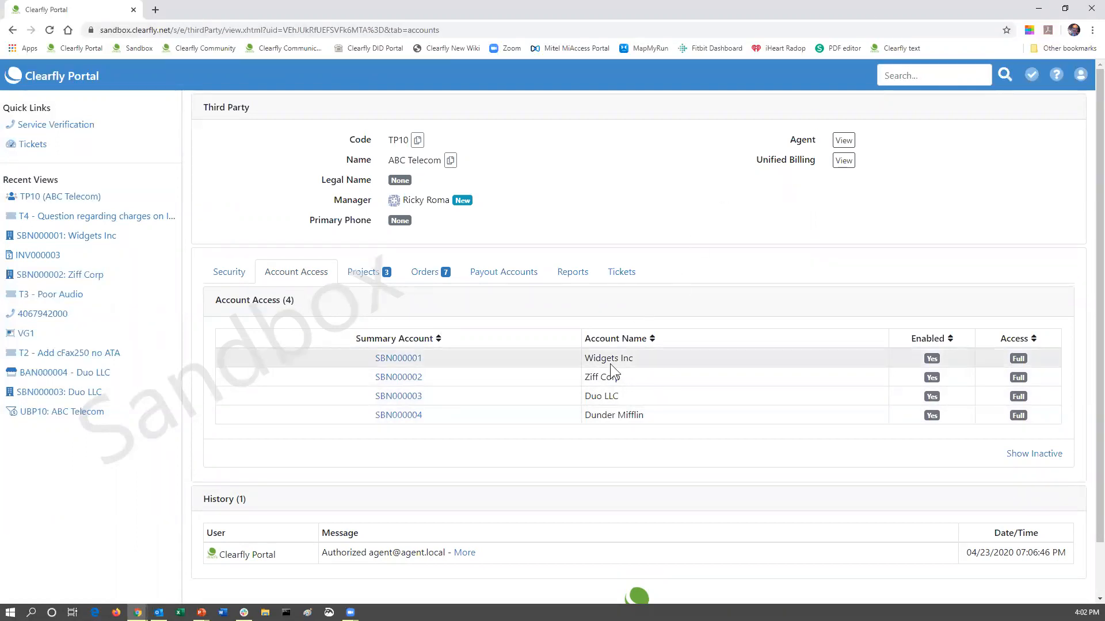
click(413, 358)
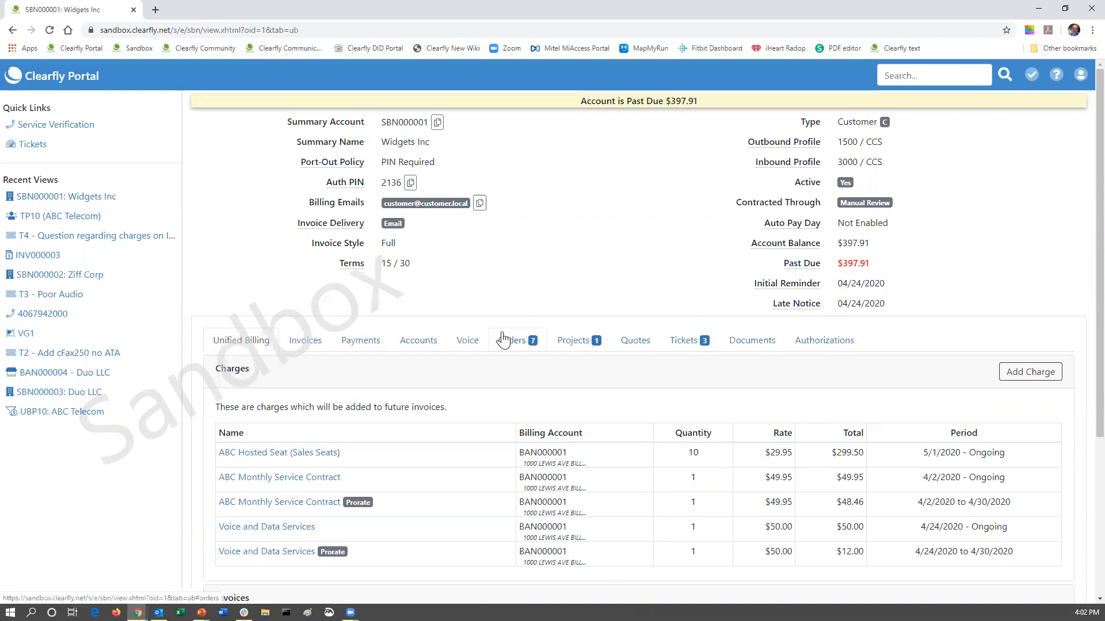
Review BAN000001's tickets, then list Widgets Inc's voice groups VG1 and VG4.
click(421, 347)
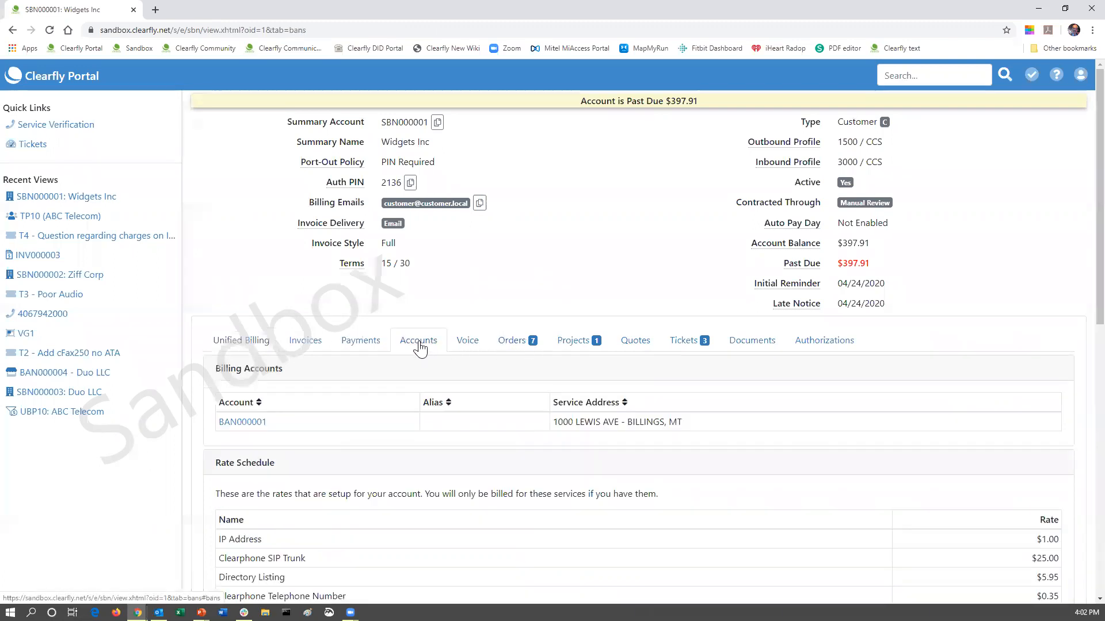
click(243, 424)
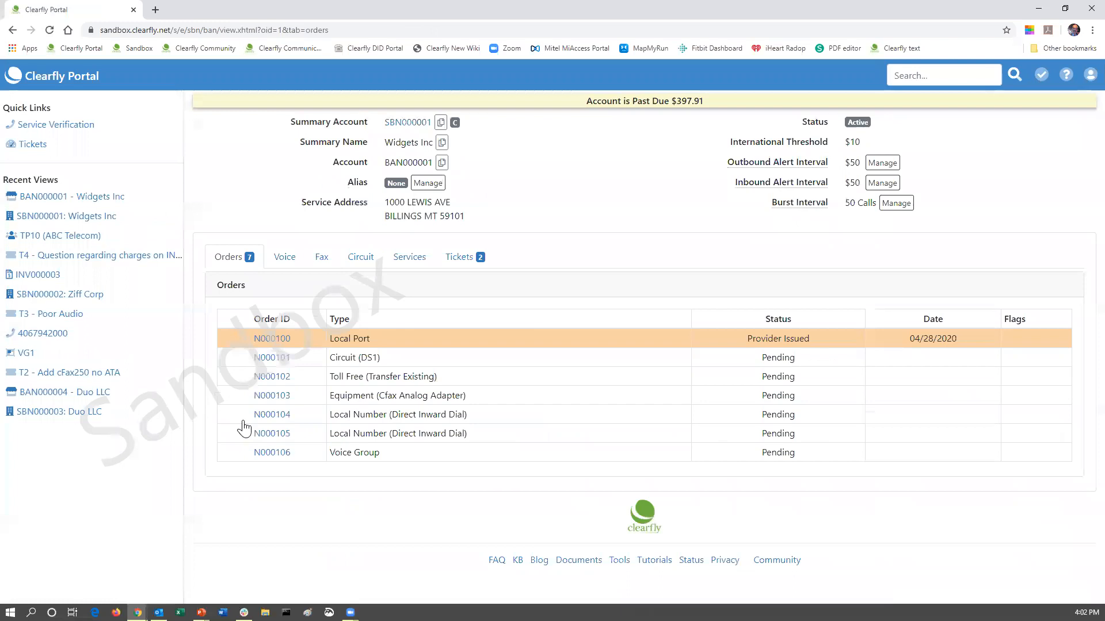
click(461, 260)
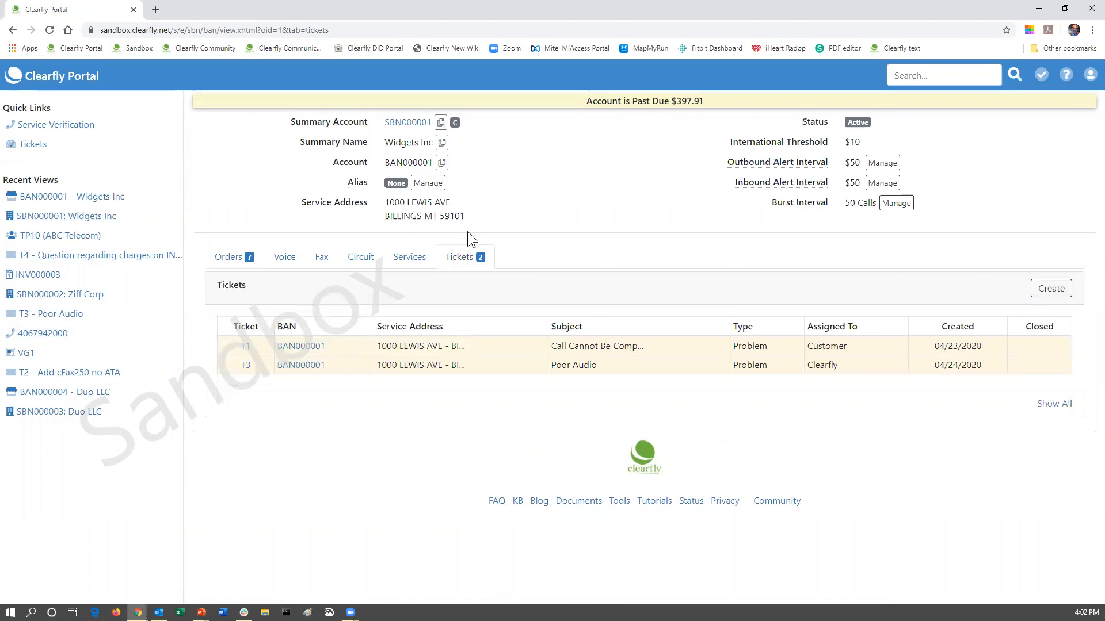
click(407, 122)
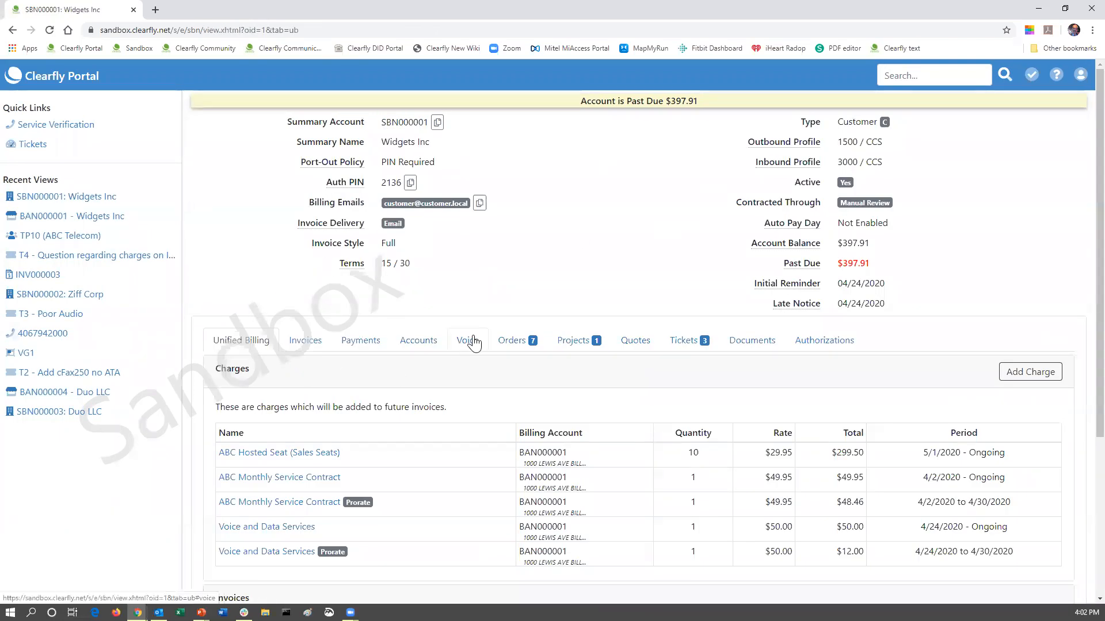
click(473, 344)
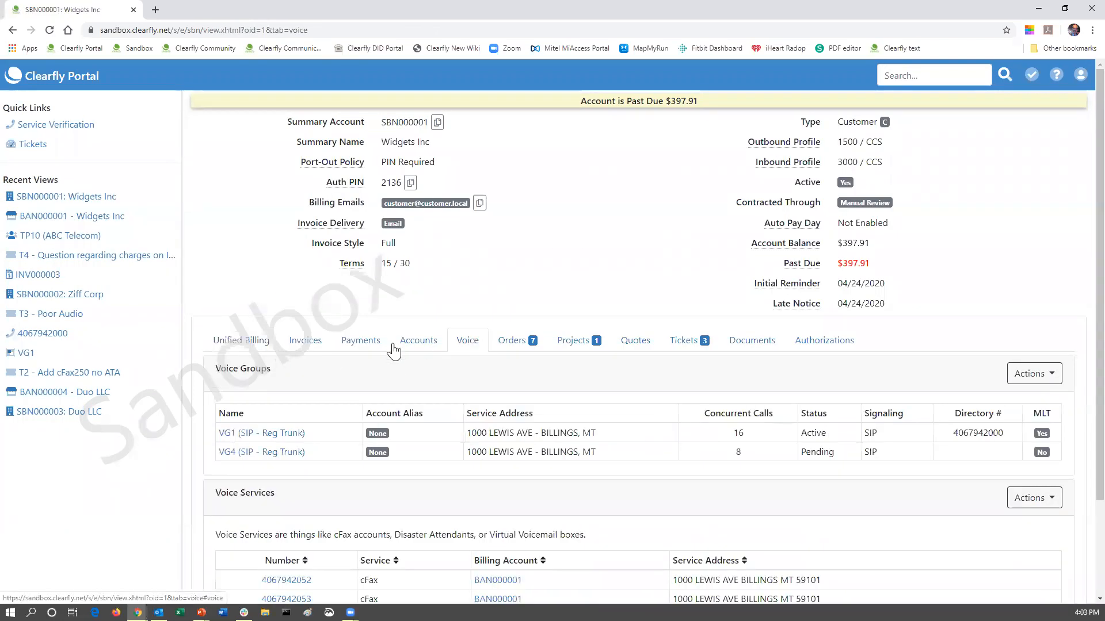
View VG1's open tickets T1 and T3, then return to SBN000001.
click(238, 434)
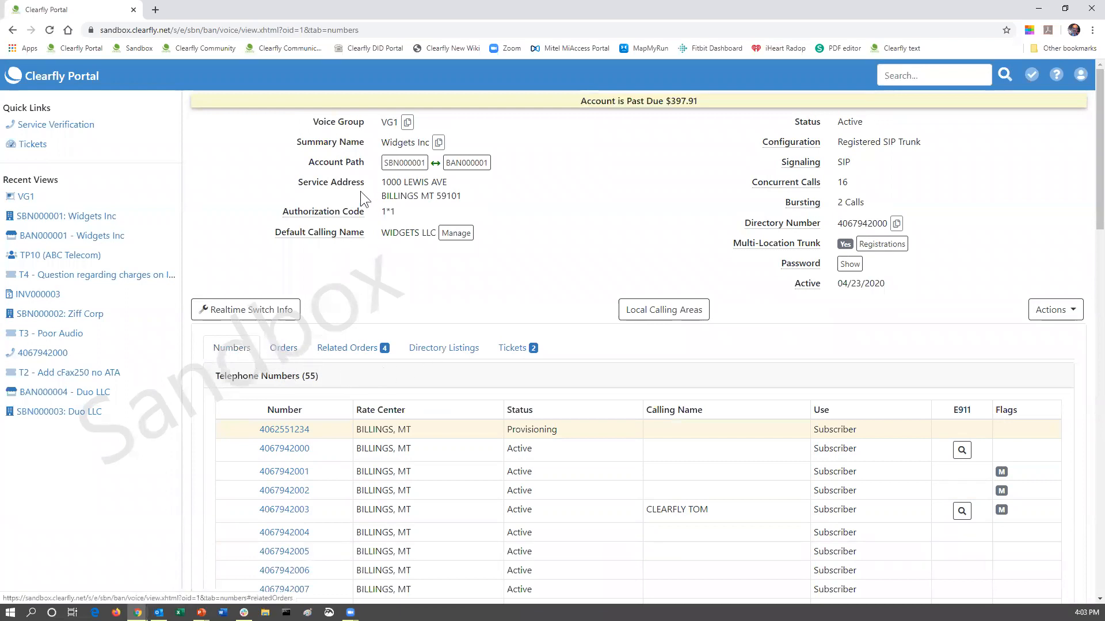
click(509, 355)
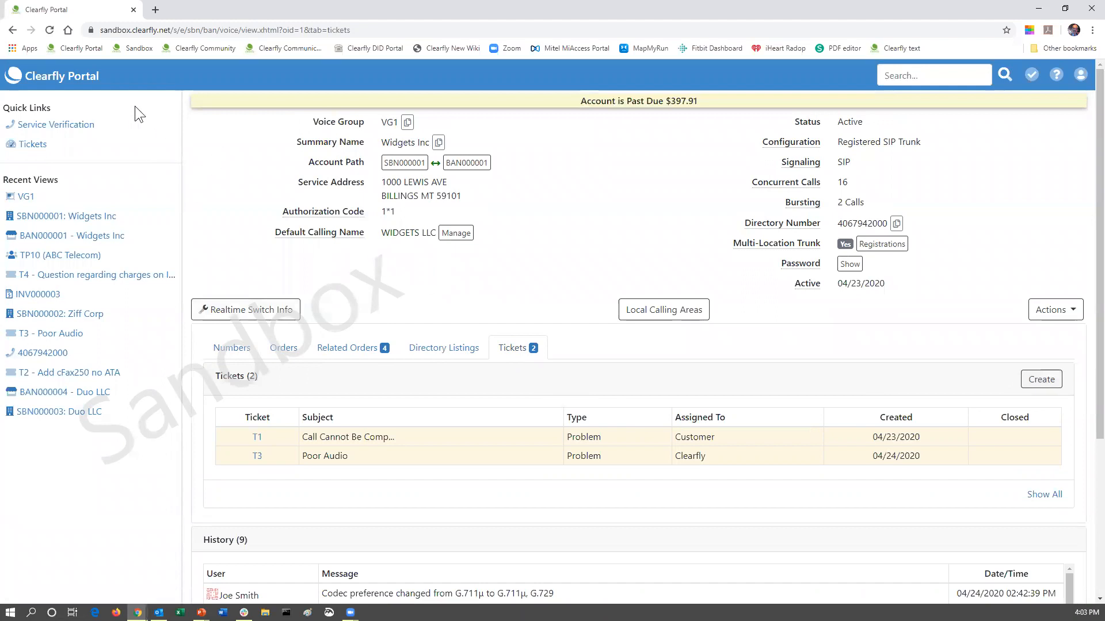
click(405, 163)
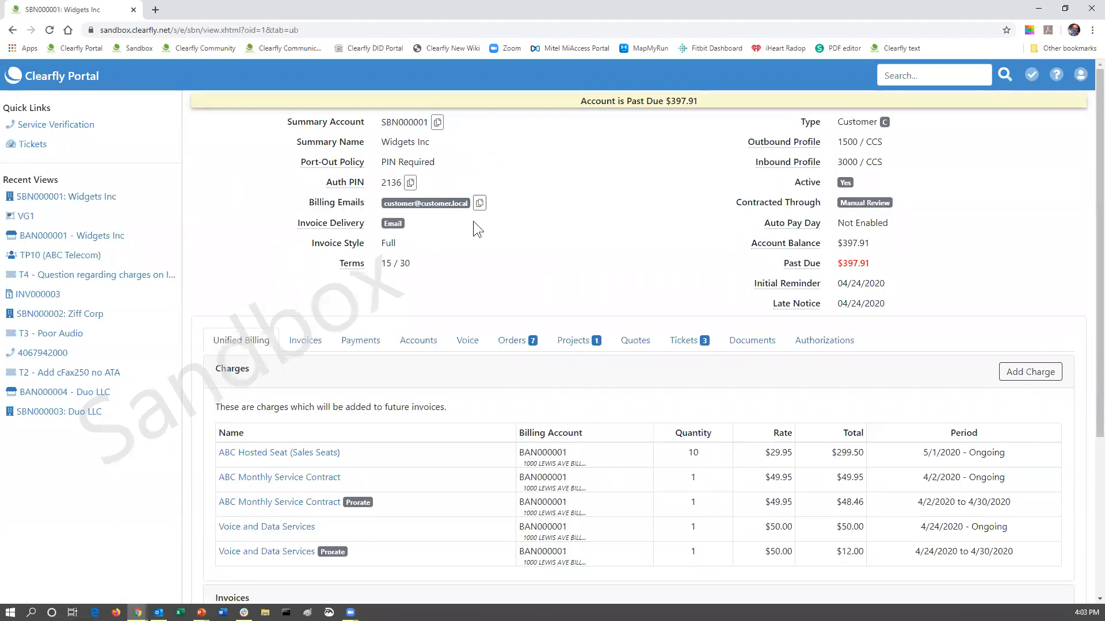
Copy invoice number INV000002 from Invoices, then view tickets T1, T4 and T3.
click(294, 344)
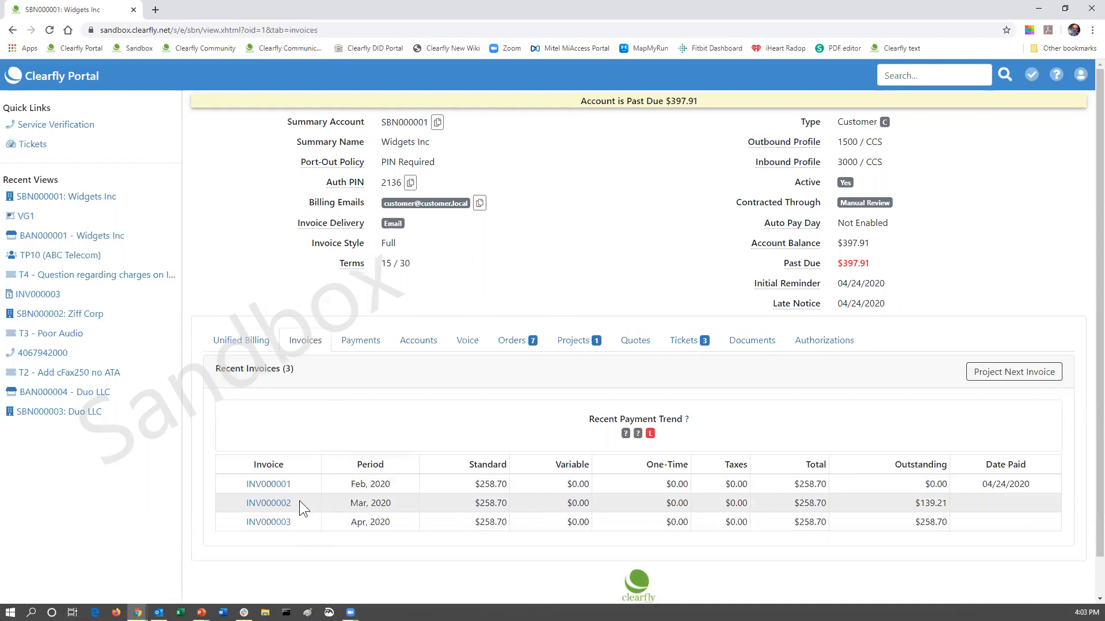
drag(298, 503, 235, 501)
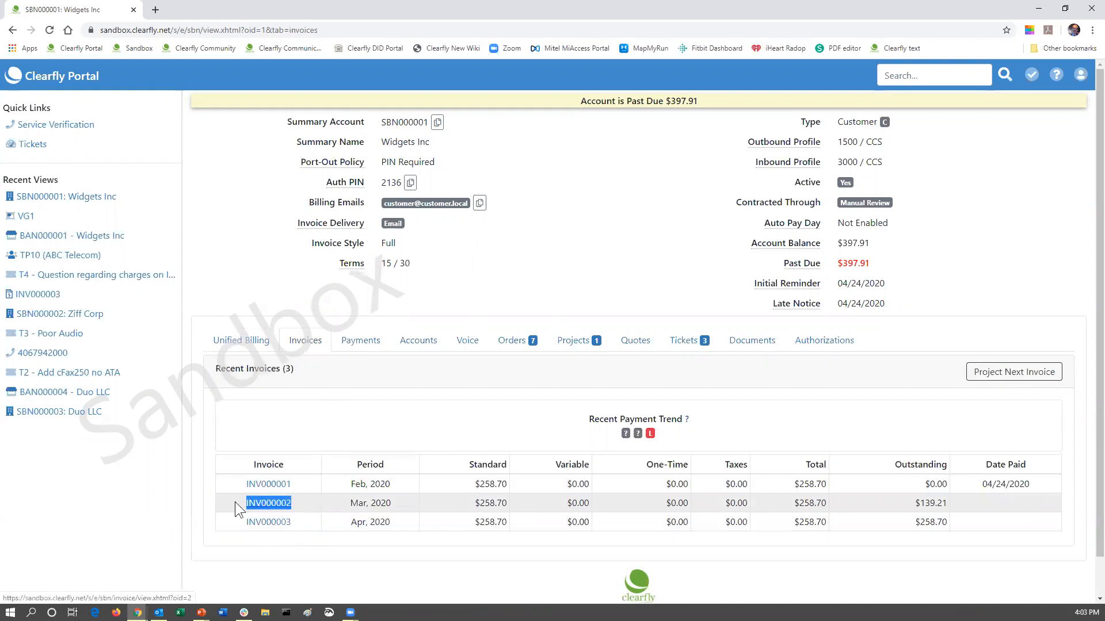
right_click(270, 500)
click(300, 447)
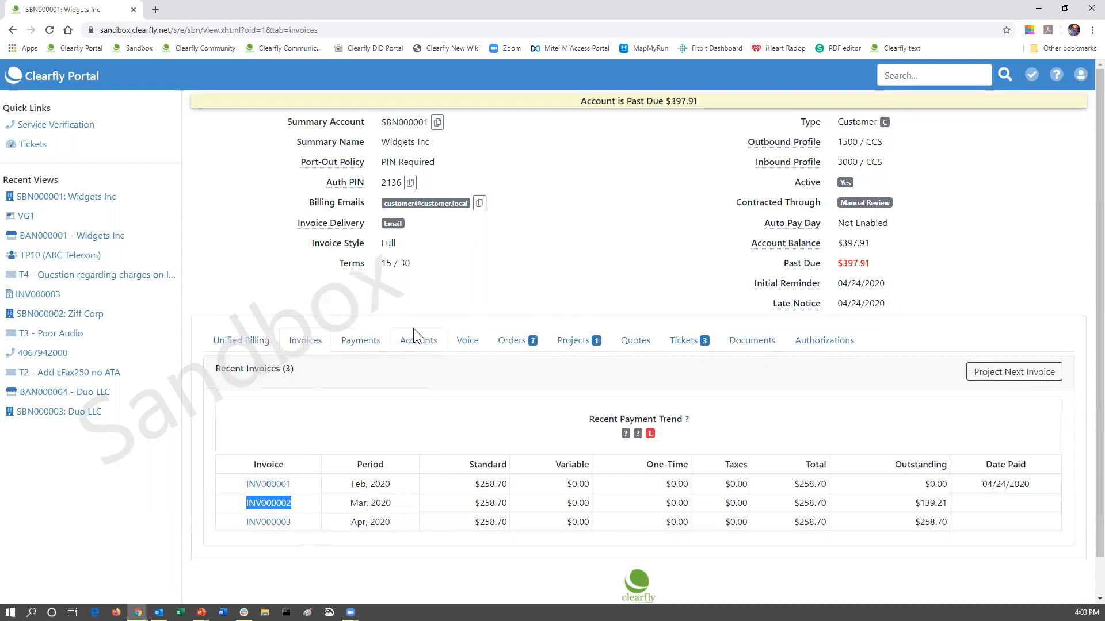
click(683, 345)
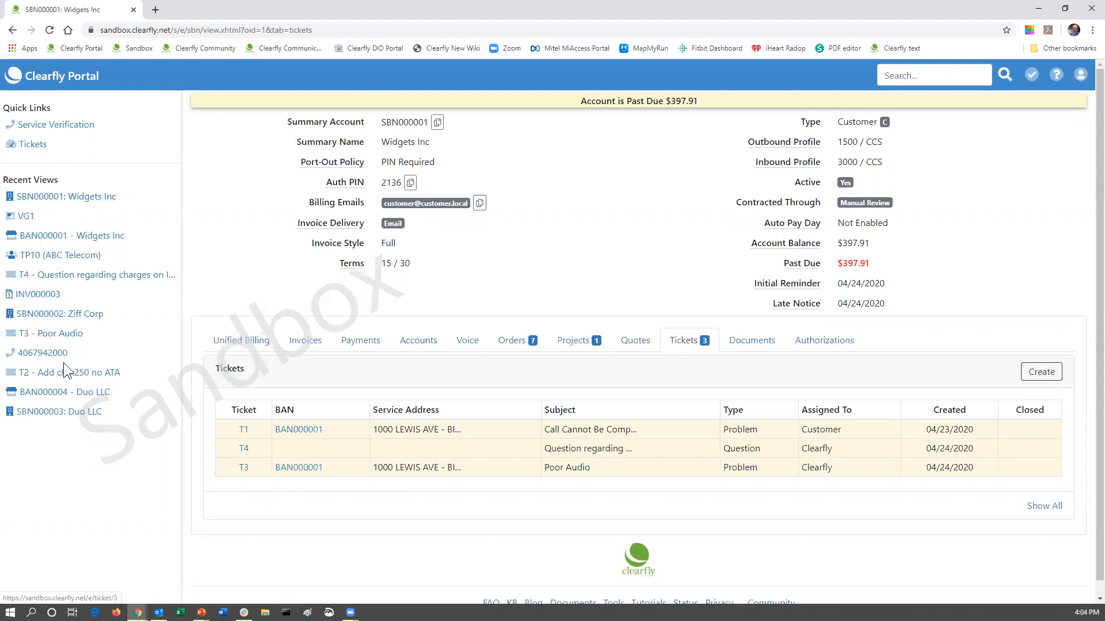
Visit SBN000003, return to SBN000001 Widgets Inc, and show all its tickets.
click(48, 413)
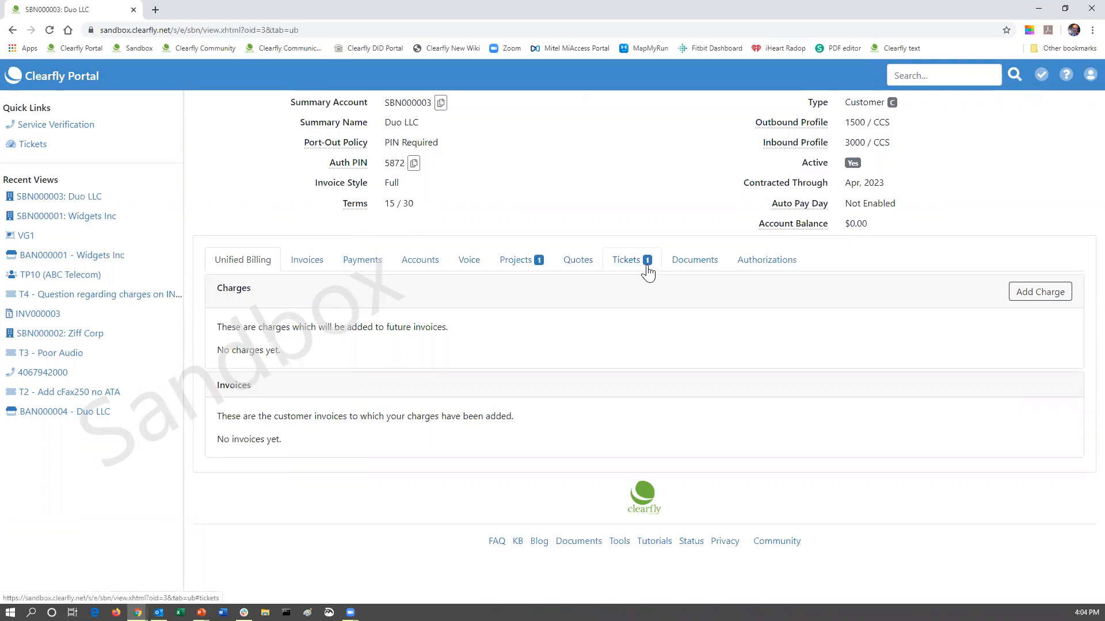
click(86, 217)
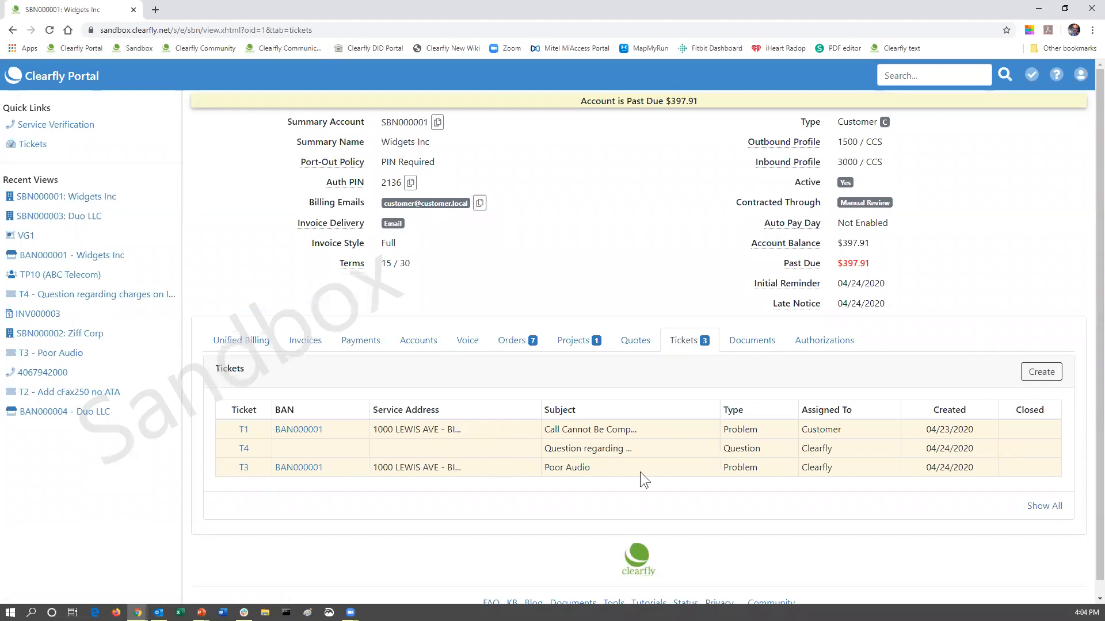
click(1044, 508)
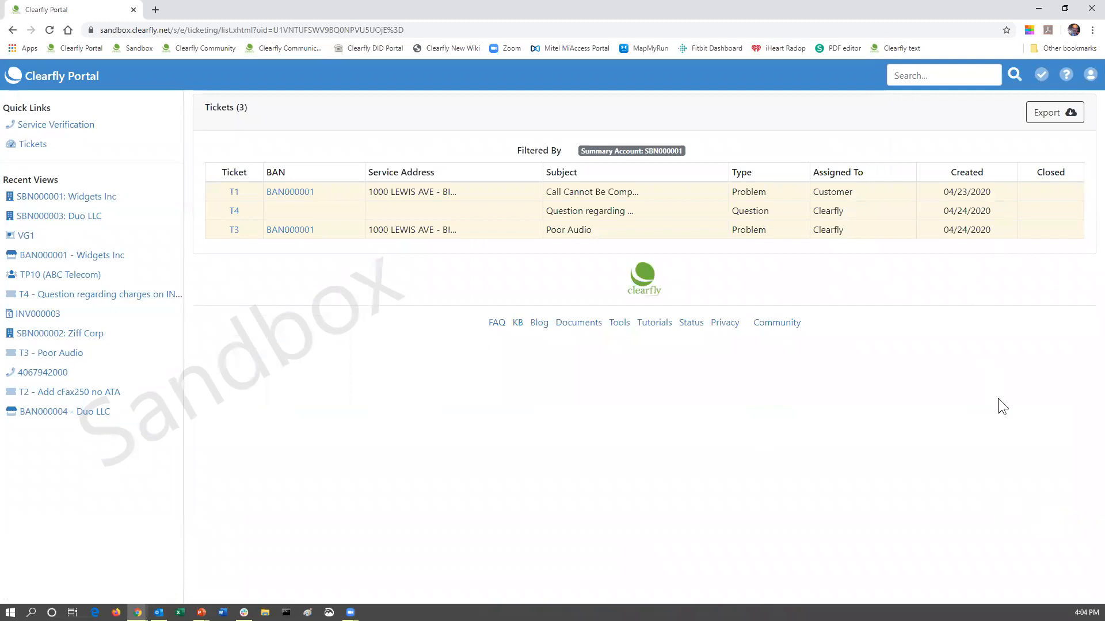
Reopen the full ticket list, minimize the browser, and advance the 'Reasons to Create Tickets' slide.
click(12, 30)
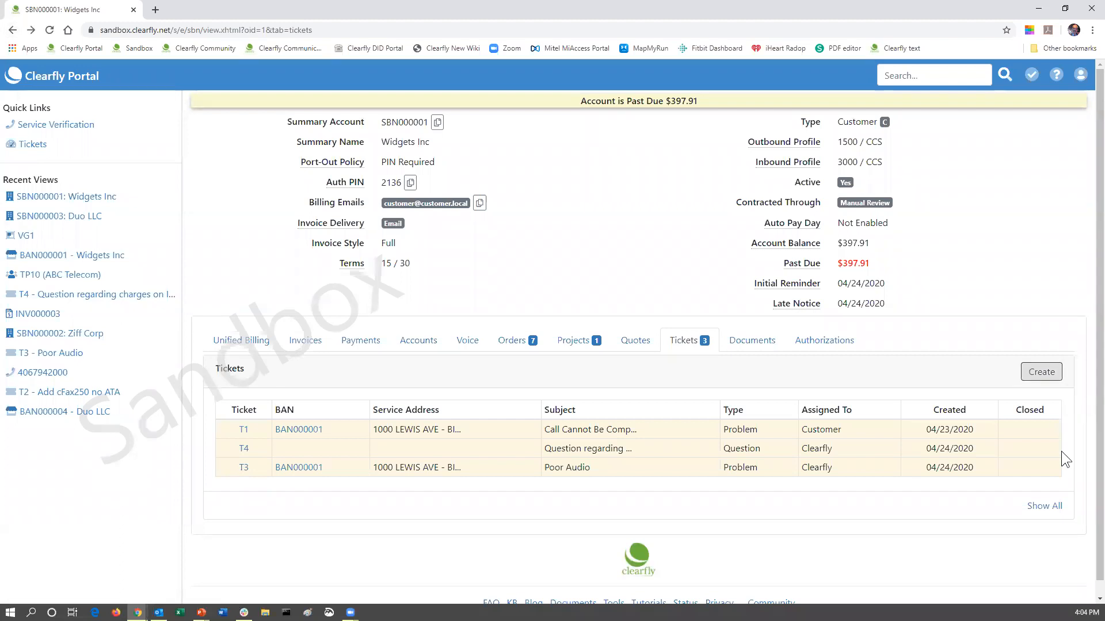
click(1043, 510)
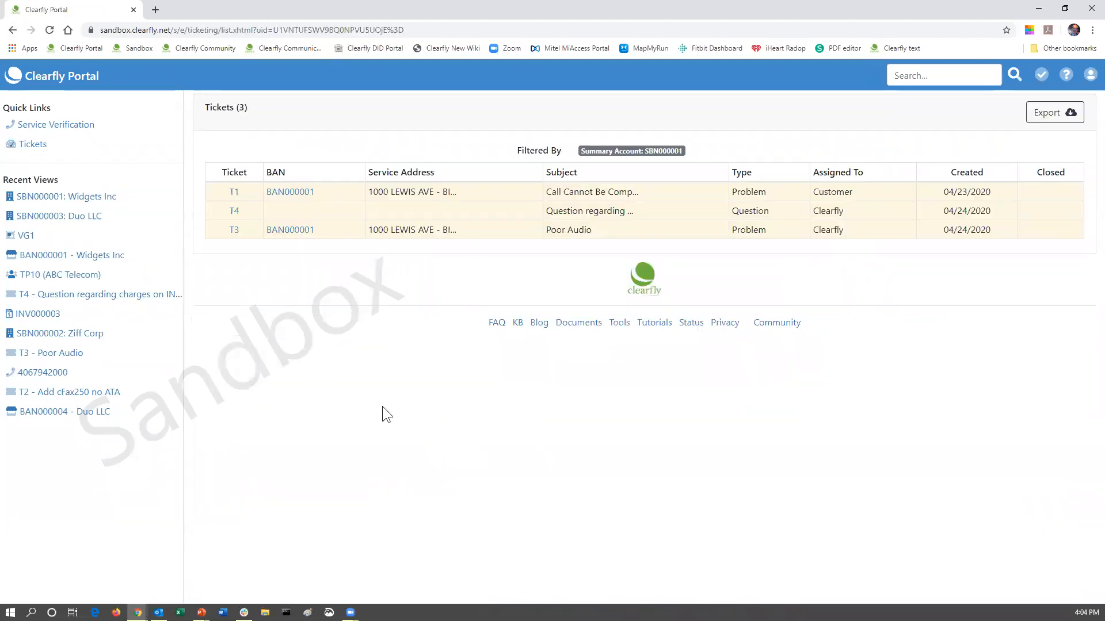
click(1036, 10)
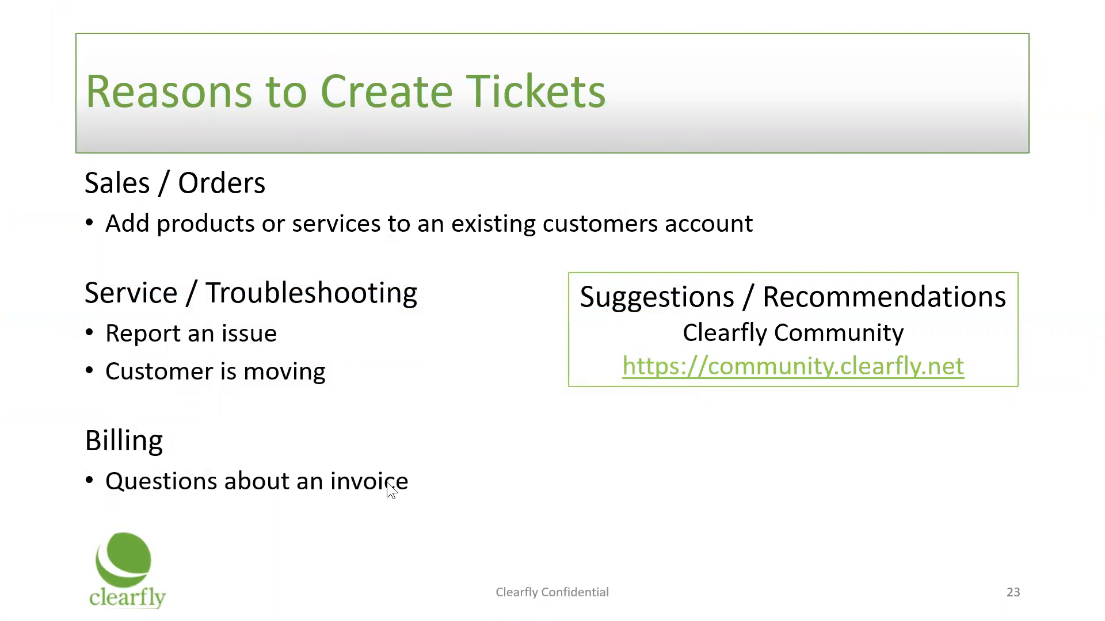
click(428, 450)
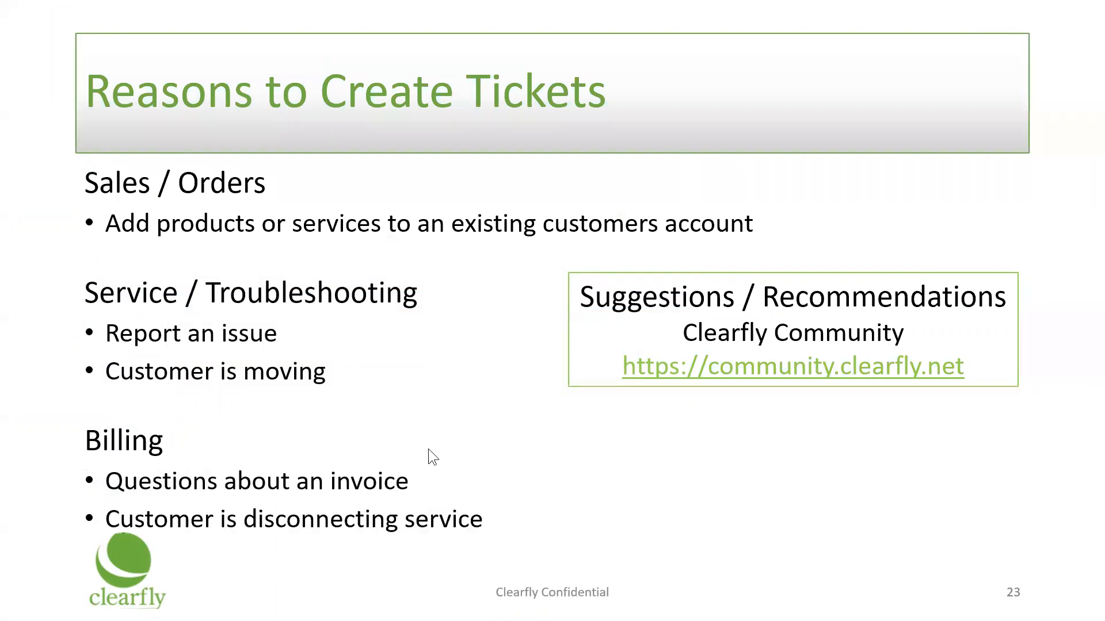